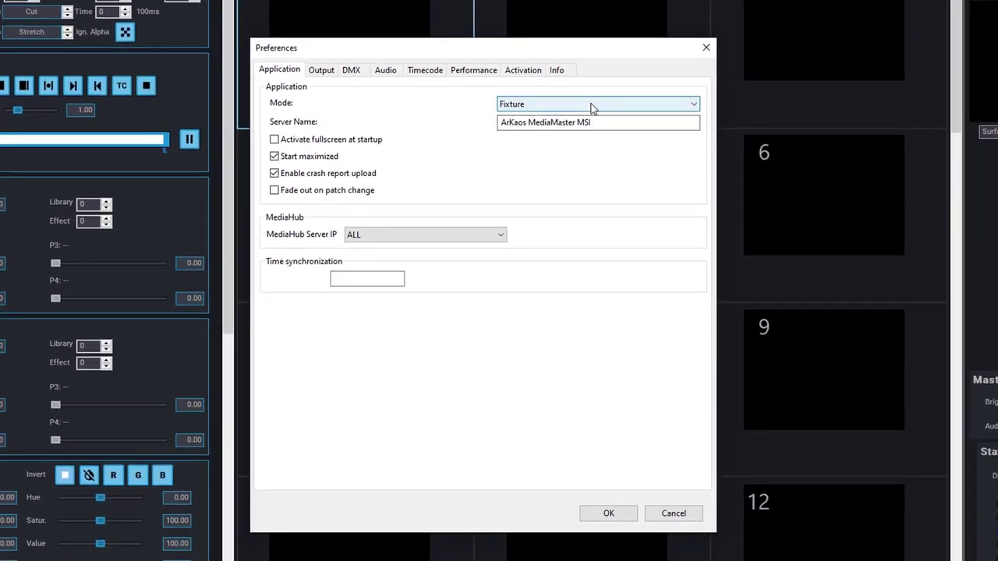
# - Set the application mode to Player in the preferences and accept the MediaMaster restart
pyautogui.click(746, 200)
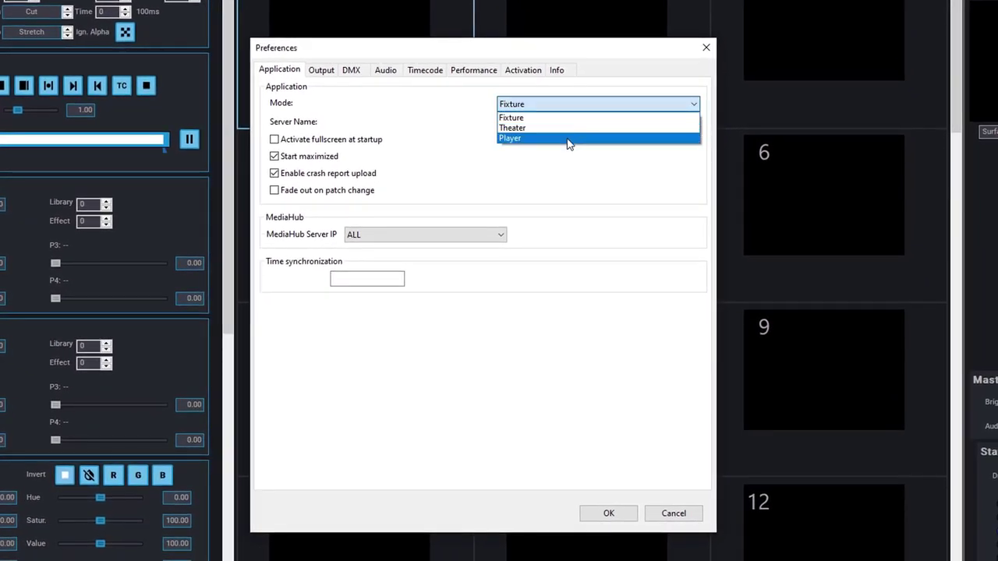
pyautogui.click(570, 138)
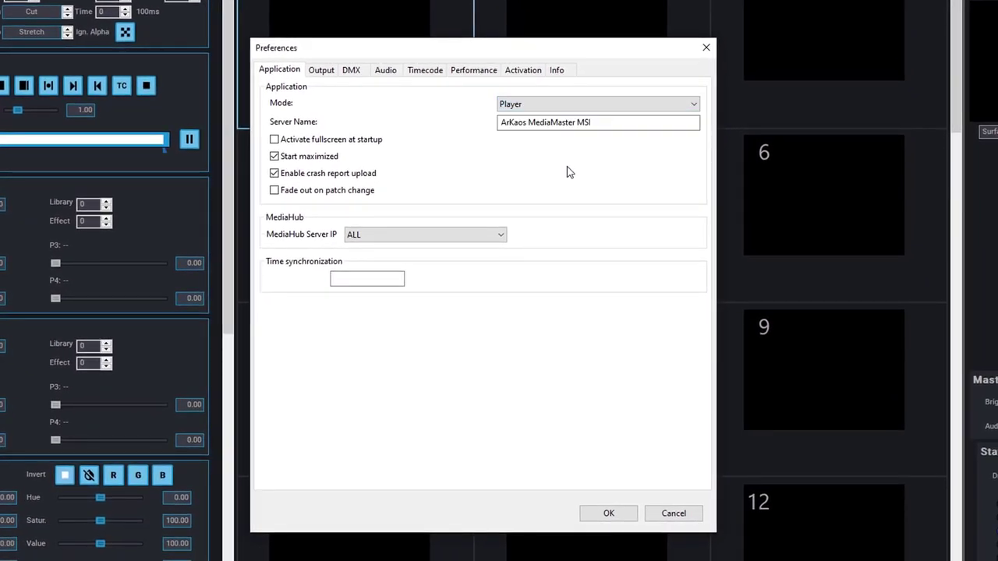
pyautogui.click(609, 514)
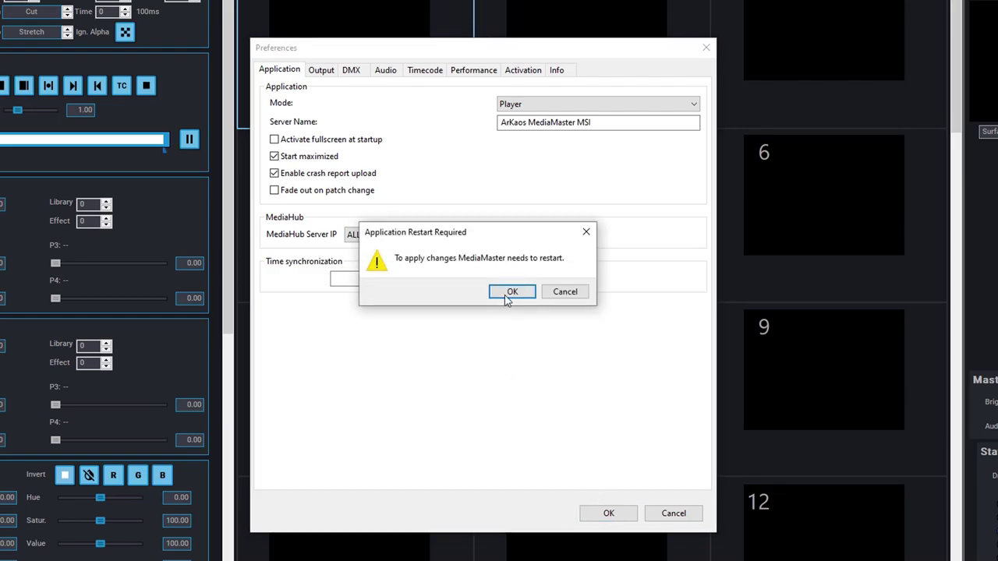
pyautogui.click(510, 293)
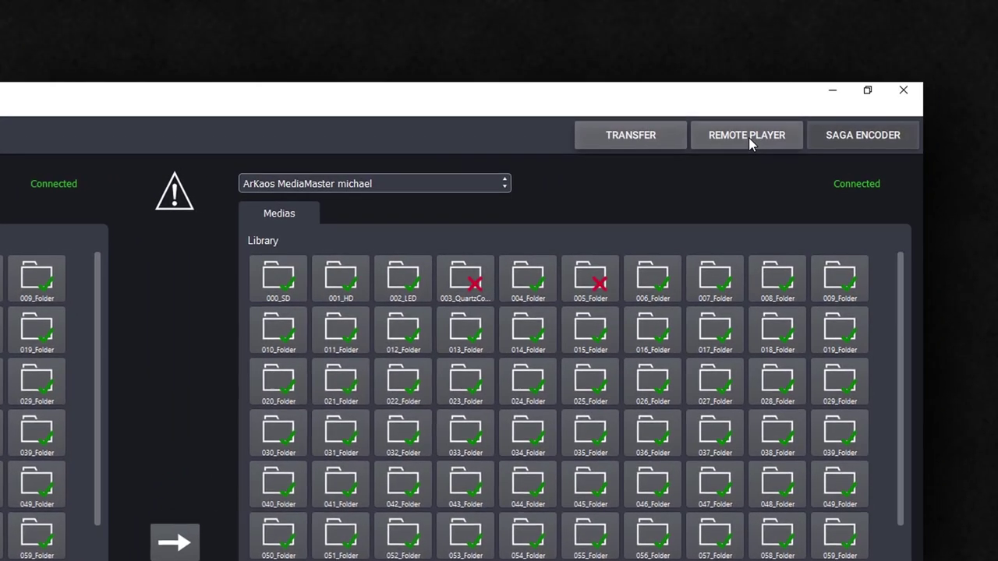
# - Switch to ArKaos Hub's Remote Player and try the alternate layout orientation before restoring the original one
pyautogui.click(780, 113)
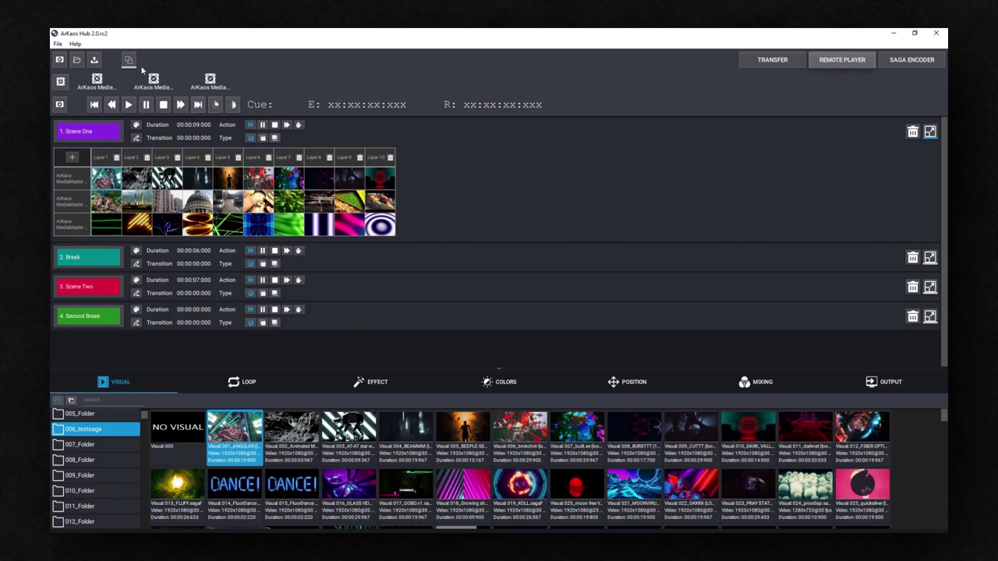
pyautogui.click(129, 60)
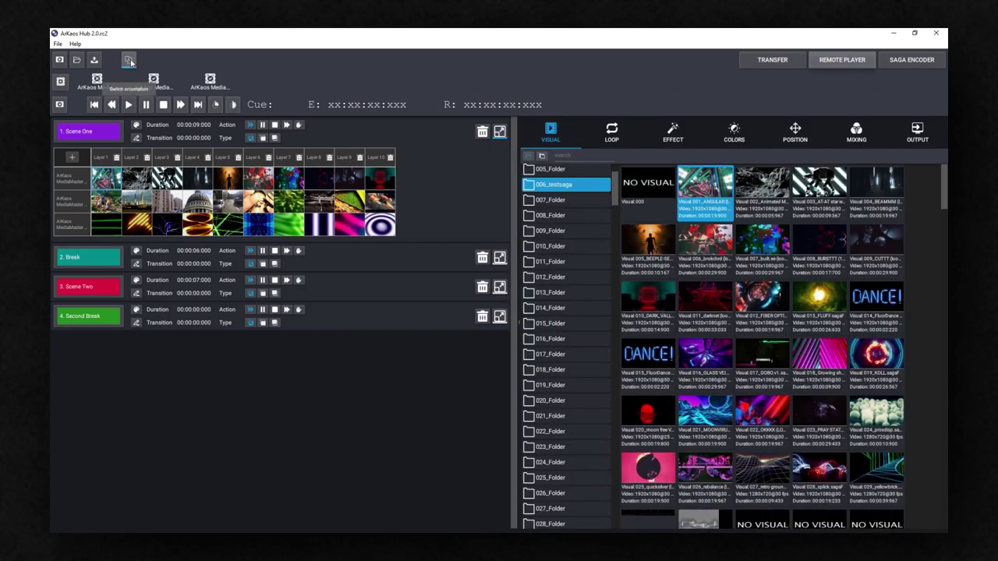
pyautogui.click(128, 60)
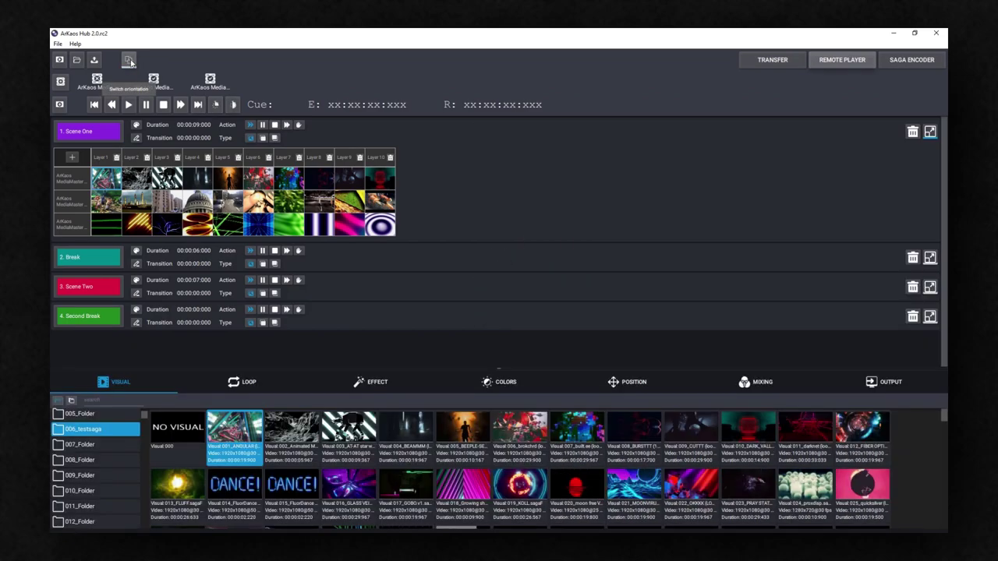
# - Create a new cue list without keeping unsaved changes and add the ArKaos MediaMaster MSI server to it
pyautogui.click(59, 61)
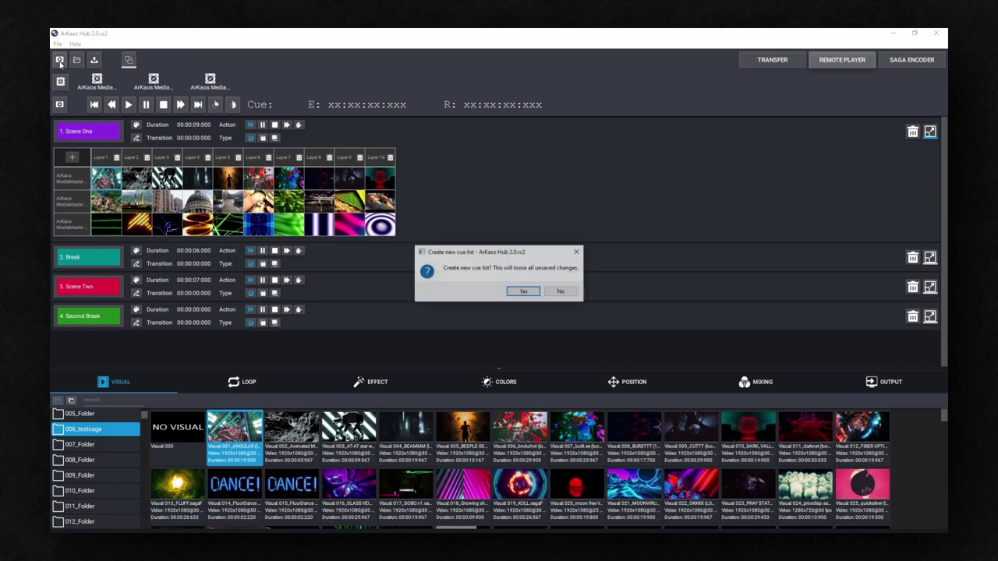
pyautogui.click(524, 293)
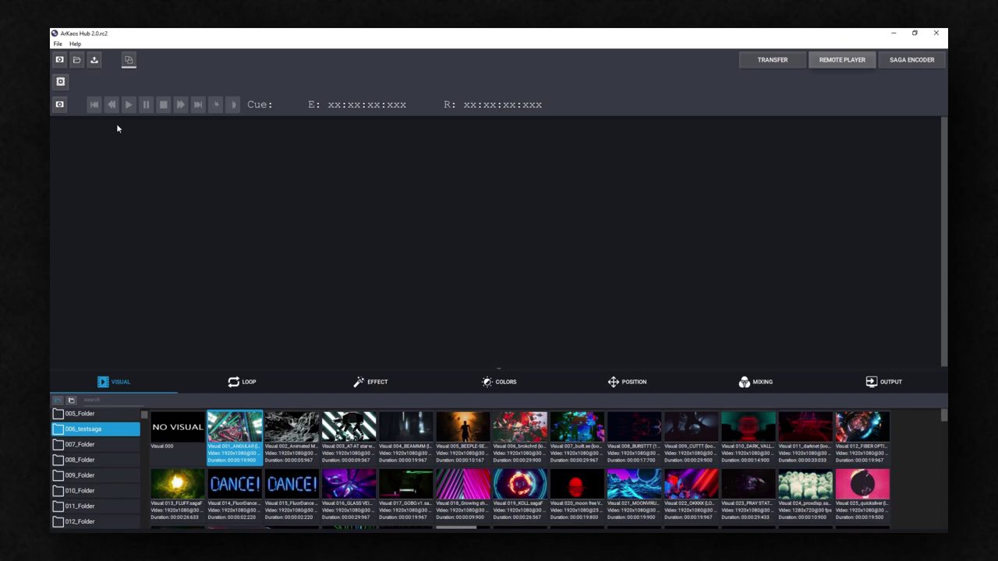
pyautogui.click(60, 81)
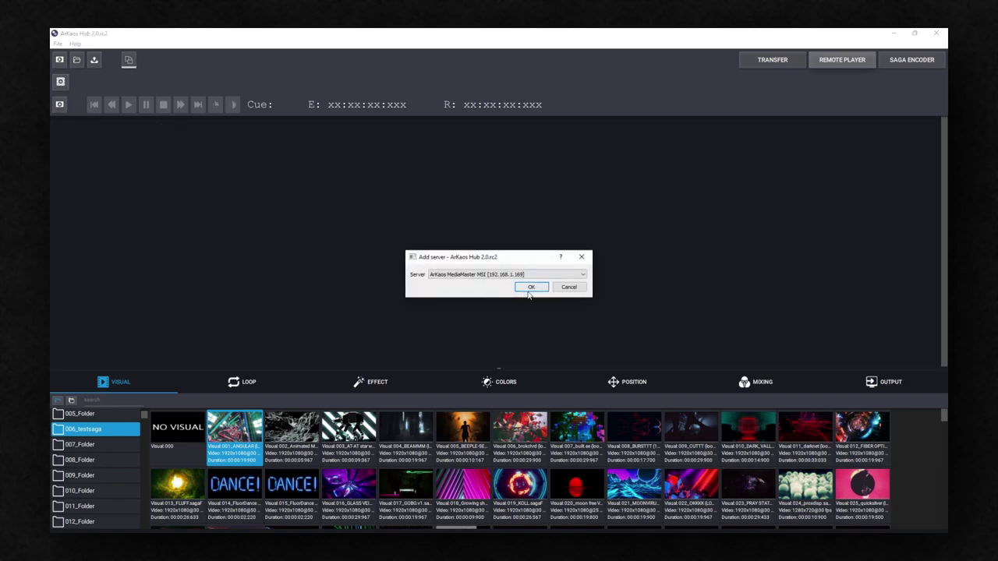
pyautogui.click(531, 288)
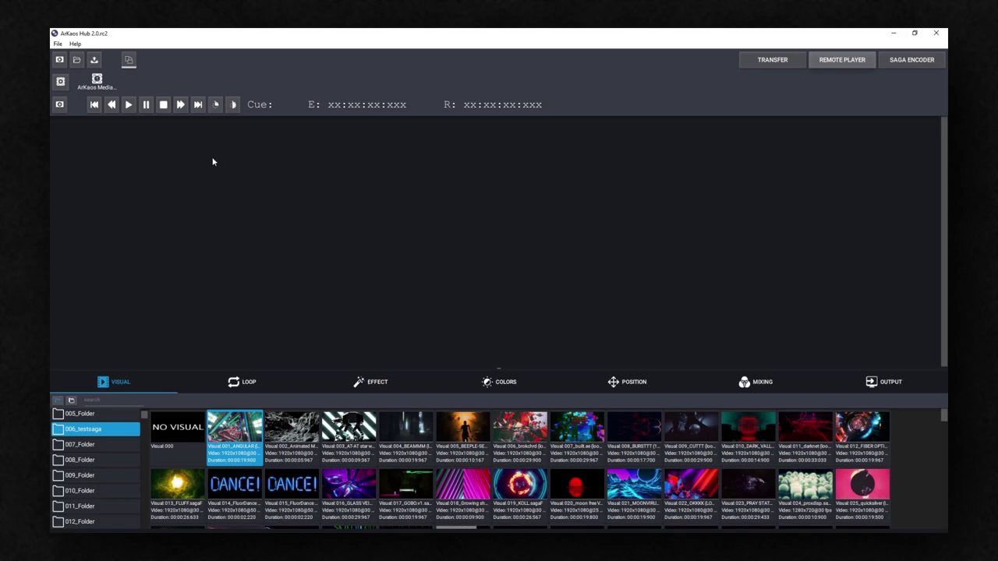
pyautogui.click(100, 80)
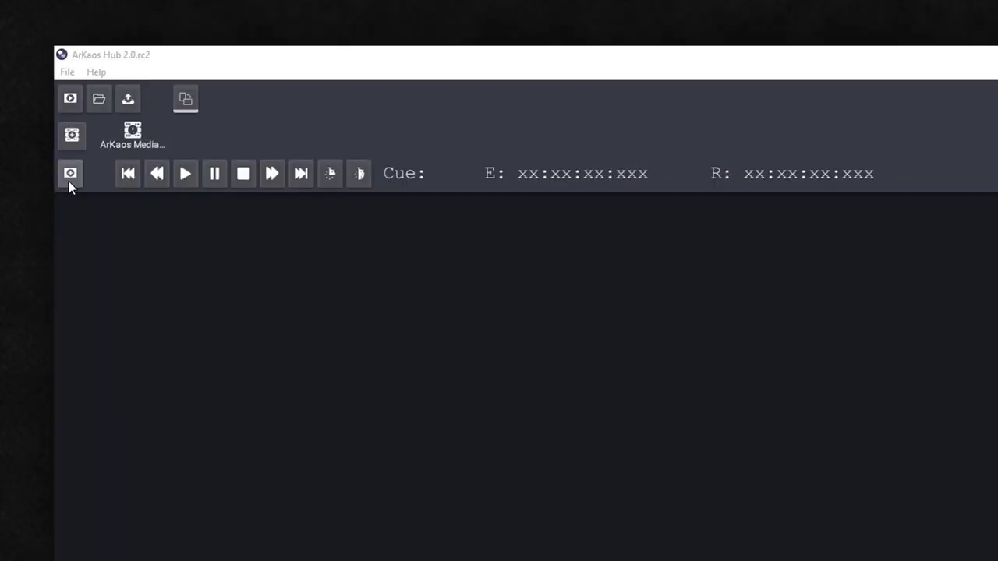
# - Add a cue to the empty list and name it Opening
pyautogui.click(69, 178)
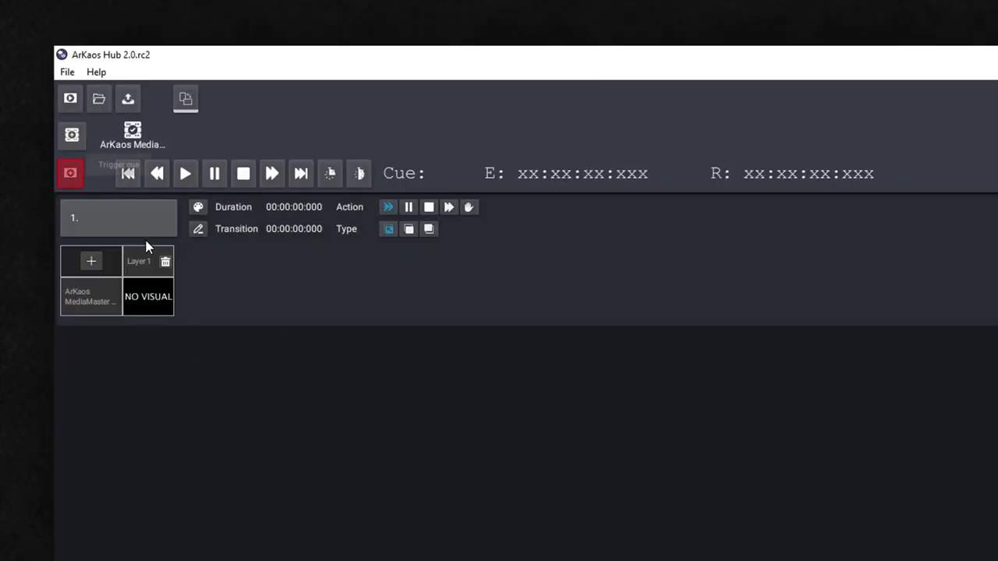
pyautogui.click(198, 232)
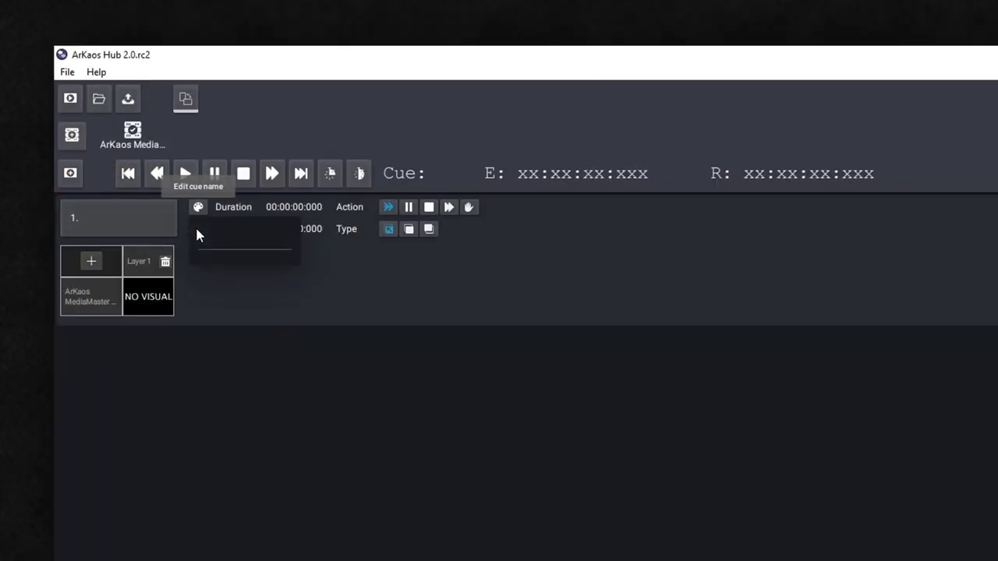
pyautogui.write('Opening')
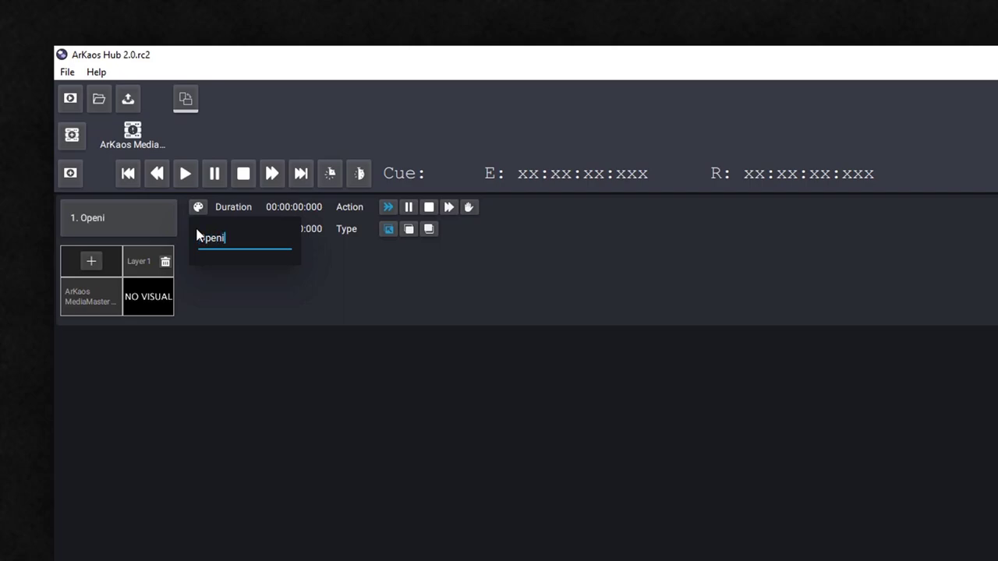
pyautogui.click(280, 321)
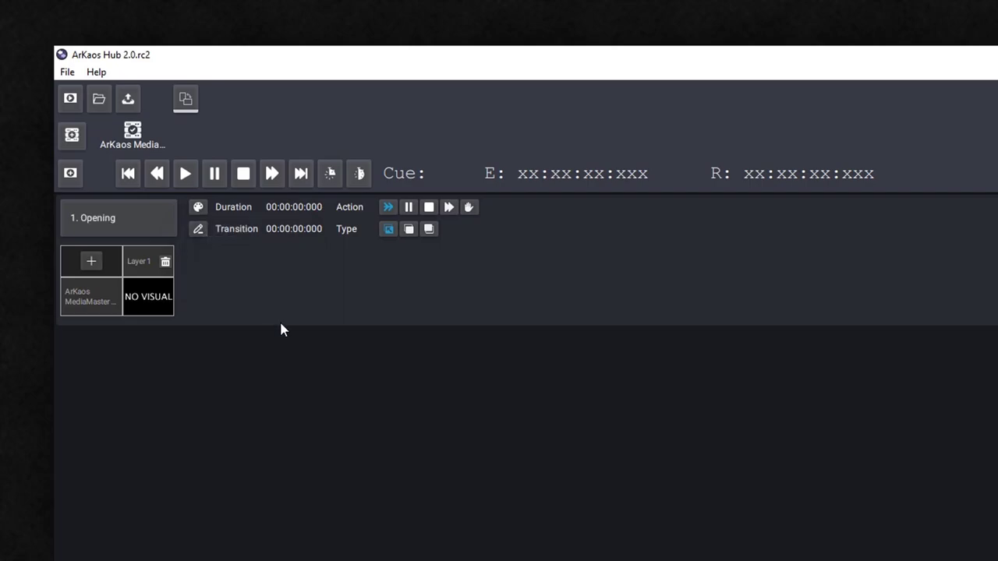
# - Set the Opening cue's colour to red
pyautogui.click(199, 208)
pyautogui.click(254, 212)
pyautogui.click(132, 221)
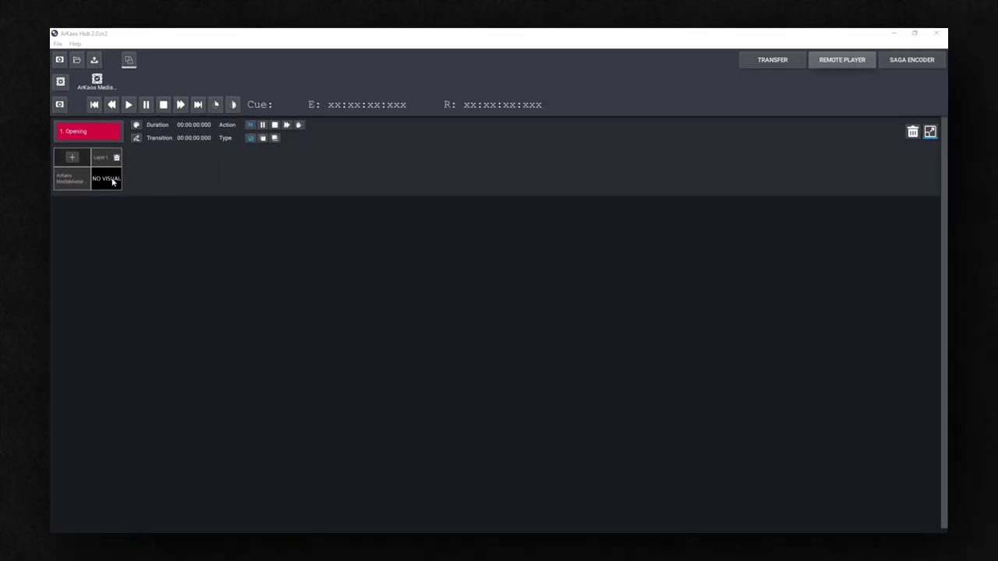
# - Assign visual 005_BEEPLE from the 006_testsaga folder to Layer 1 of the Opening cue
pyautogui.click(112, 181)
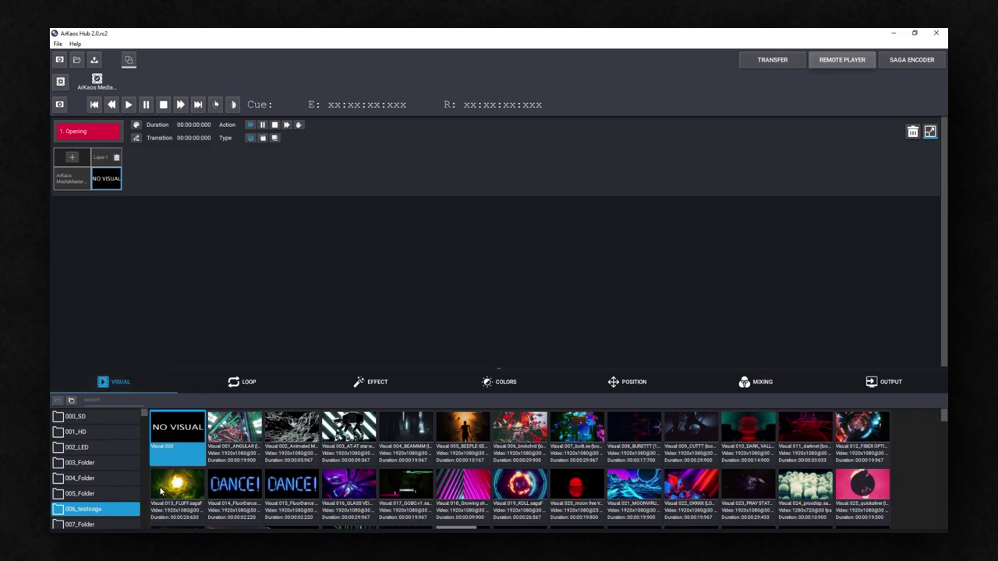
pyautogui.click(242, 444)
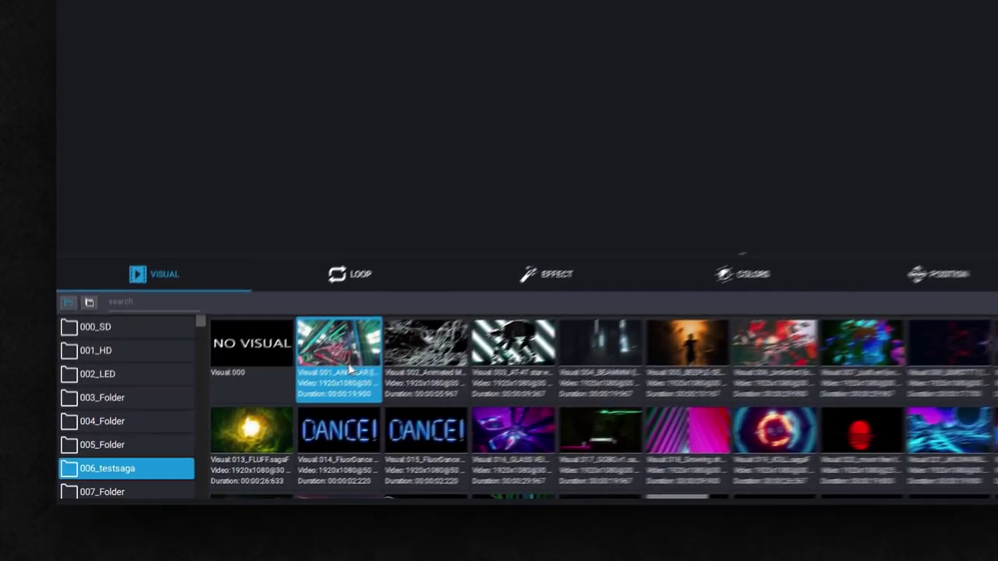
pyautogui.click(312, 439)
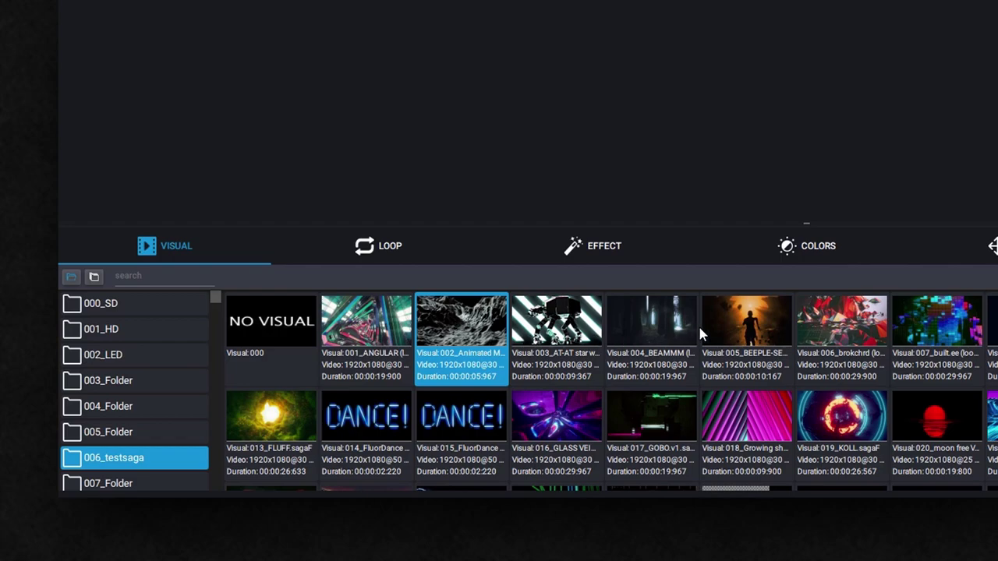
pyautogui.click(742, 329)
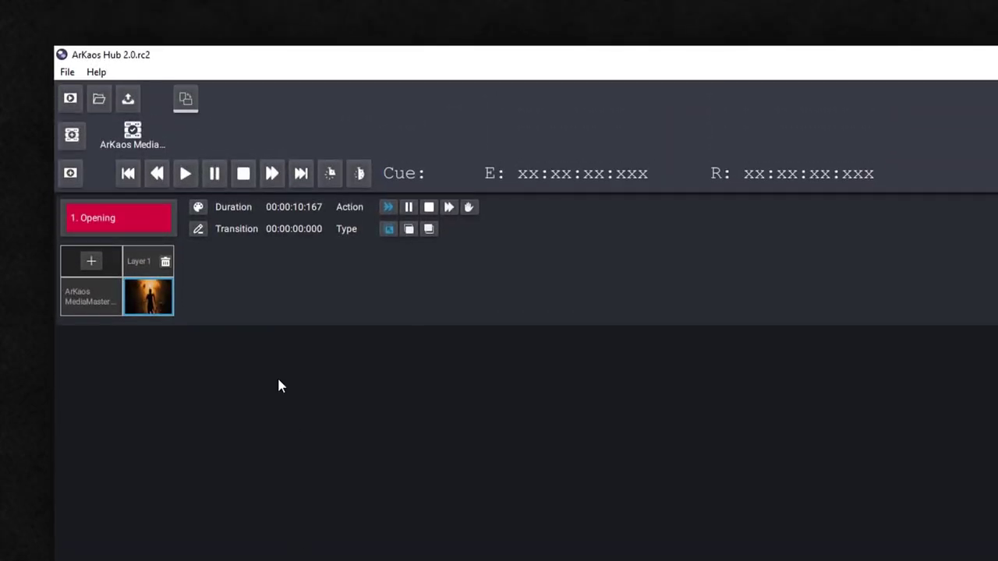
# - Add three more layers to the Opening cue
pyautogui.click(90, 263)
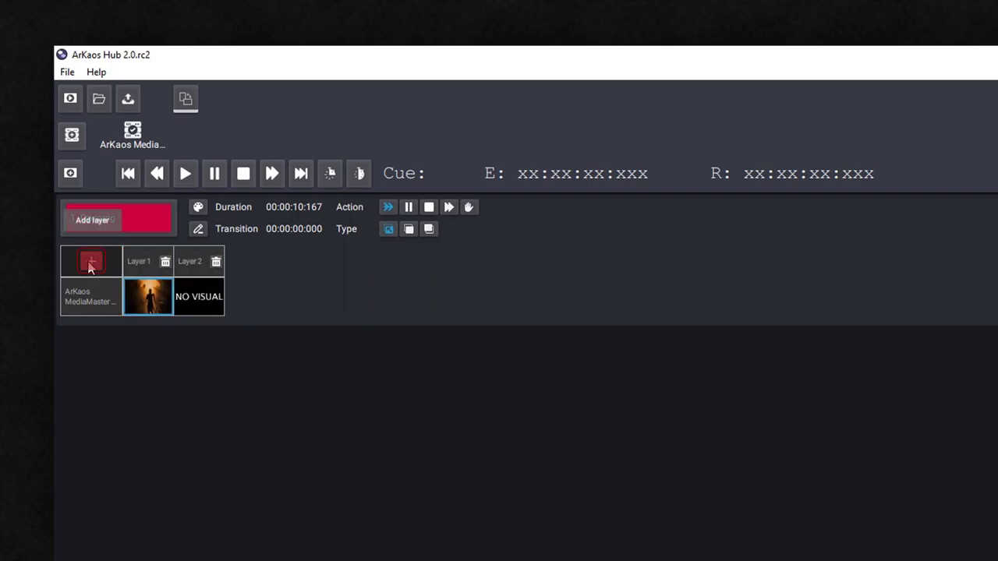
pyautogui.click(90, 265)
pyautogui.click(90, 266)
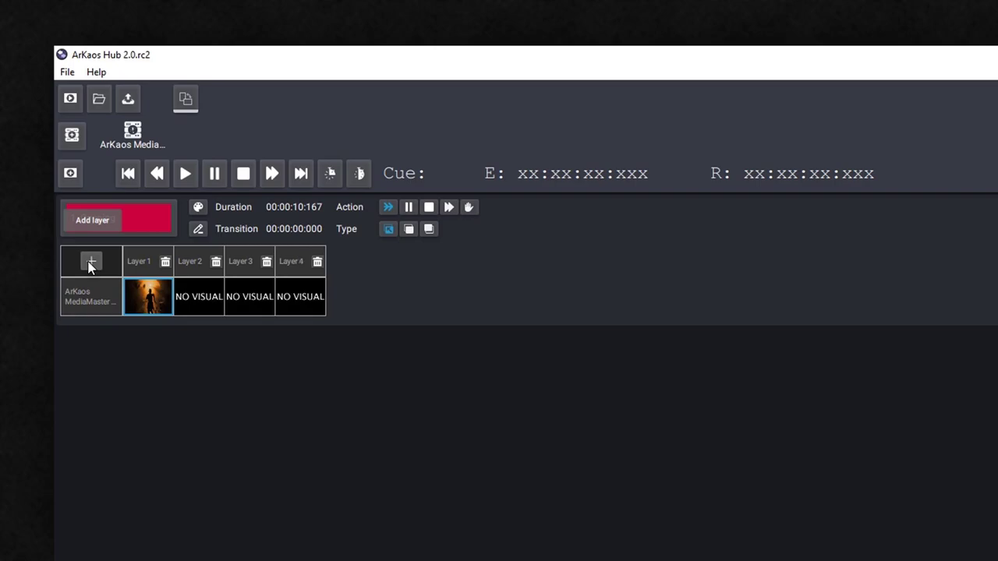
# - Delete Layer 4 and Layer 3 from the Opening cue
pyautogui.click(317, 262)
pyautogui.click(776, 490)
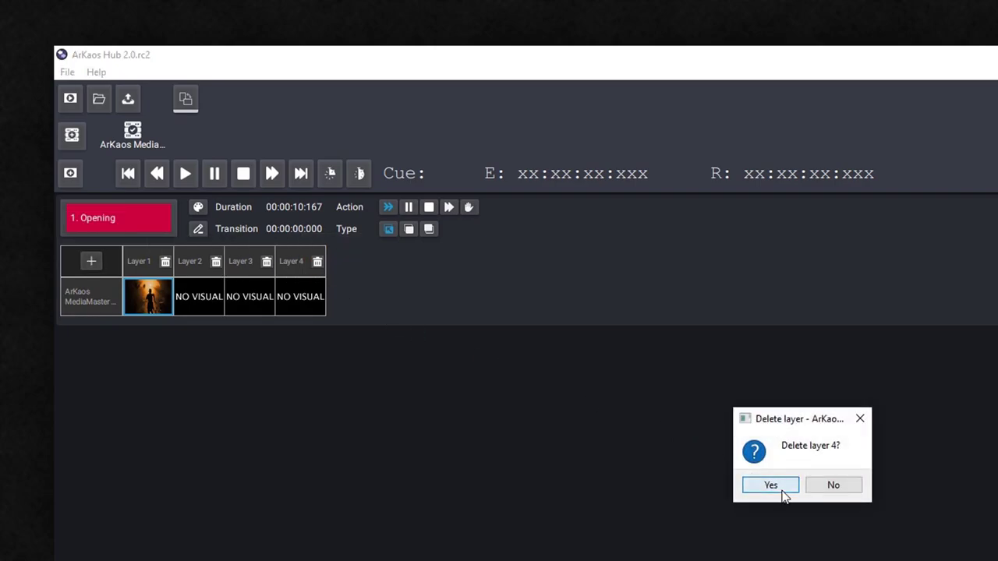
pyautogui.click(267, 262)
pyautogui.click(671, 421)
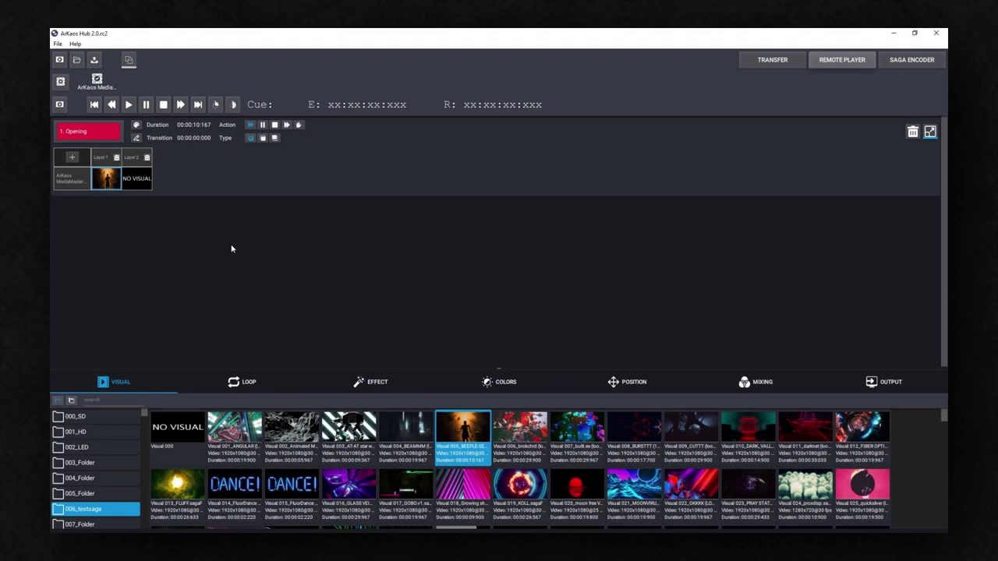
# - Assign visual 001_ANGULAR from the 006_testsaga folder to Layer 2 of the Opening cue
pyautogui.click(181, 263)
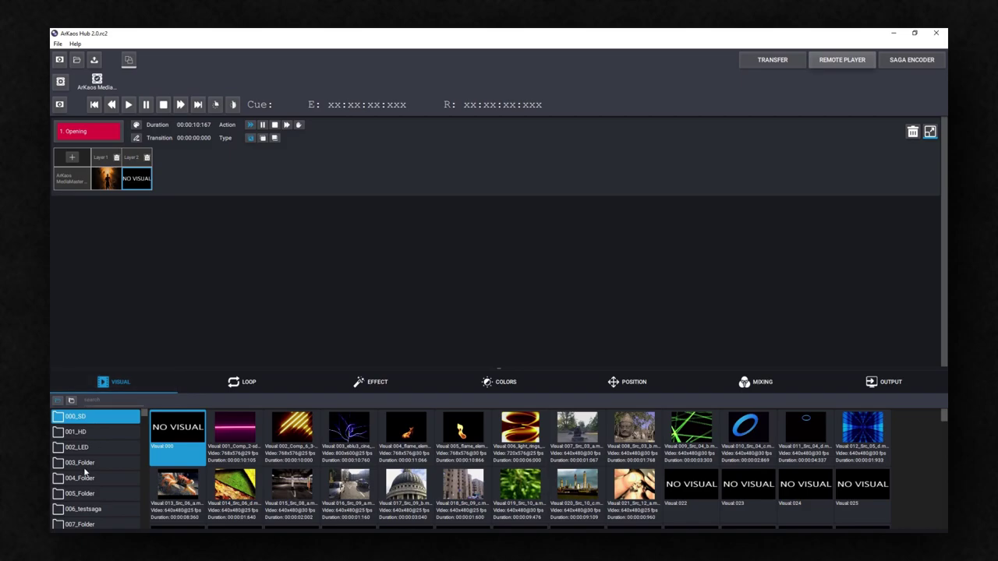
pyautogui.click(82, 509)
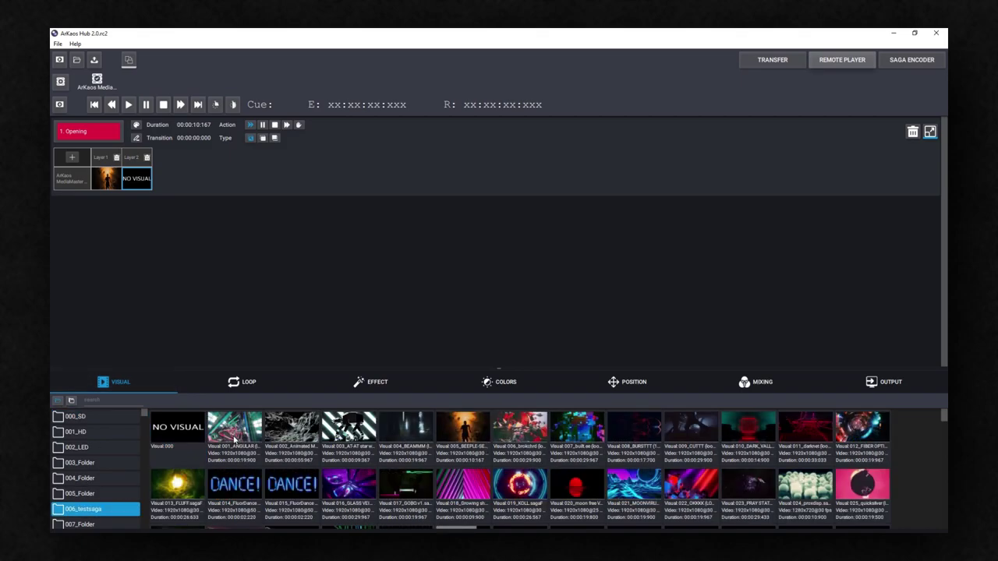
pyautogui.click(237, 427)
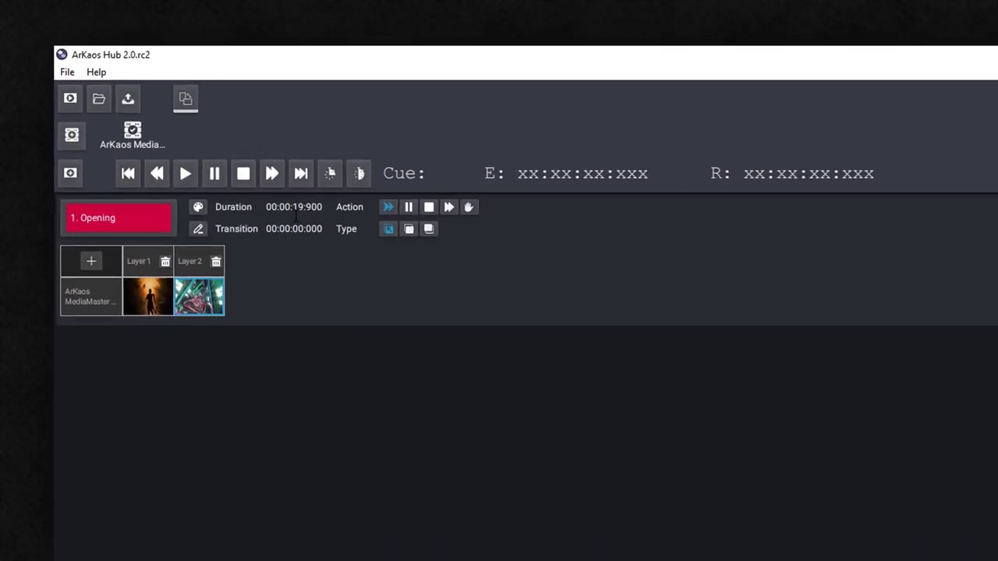
# - Set the Opening cue's duration to 5 seconds
pyautogui.click(295, 207)
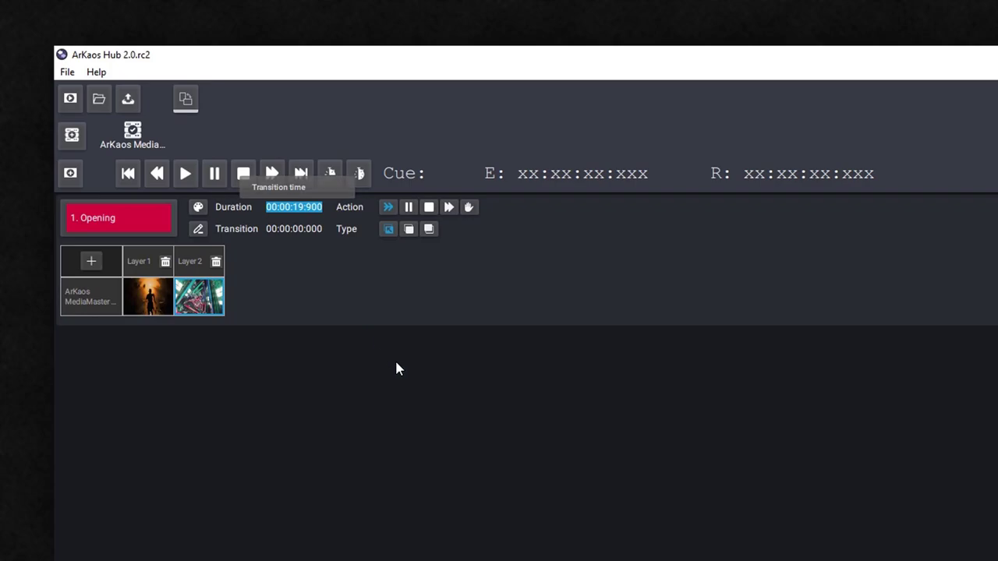
pyautogui.write('5')
pyautogui.press('Return')
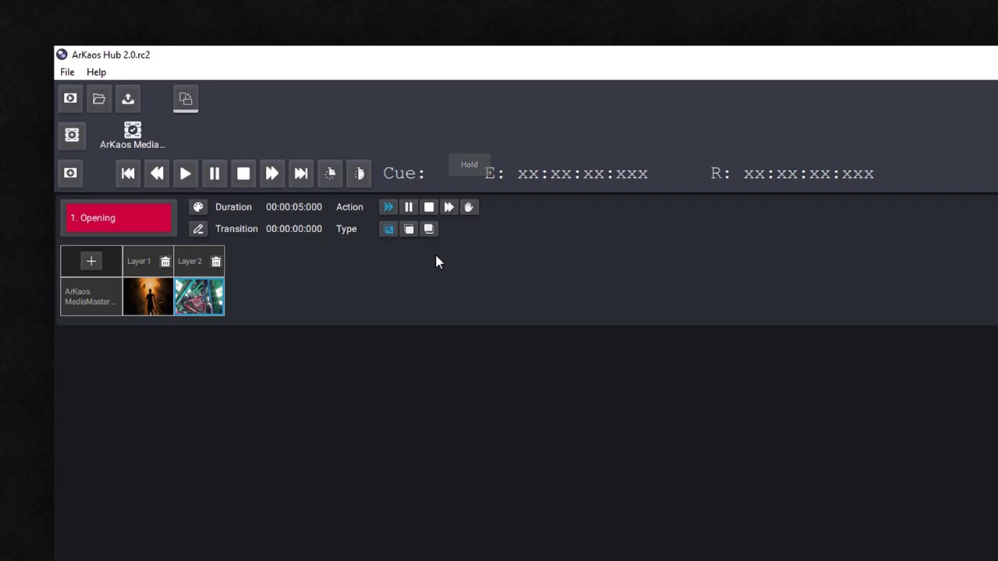
# - Try the pause, stop and jump actions for the Opening cue and set its action to Hold
pyautogui.click(408, 207)
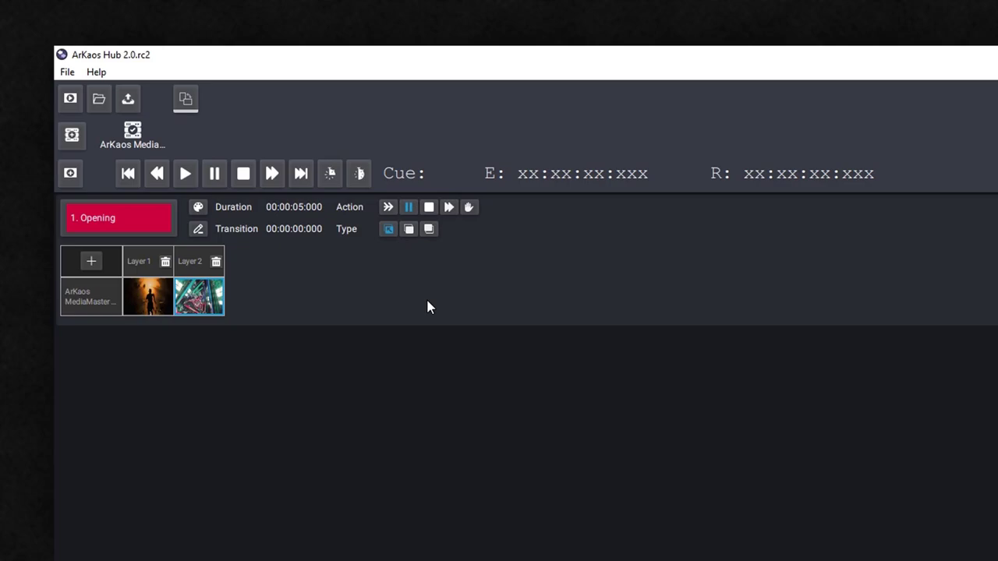
pyautogui.click(429, 208)
pyautogui.click(448, 207)
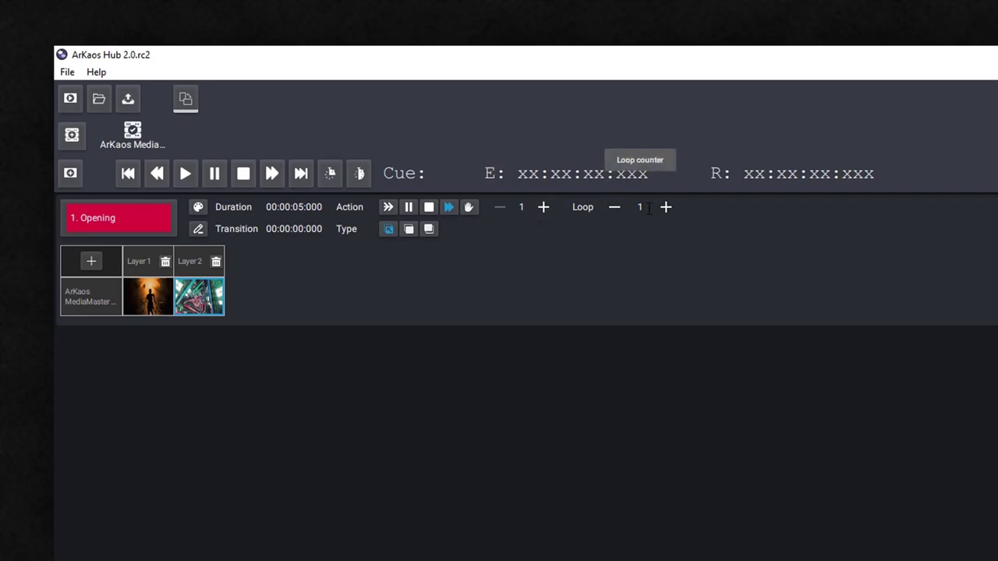
pyautogui.click(469, 208)
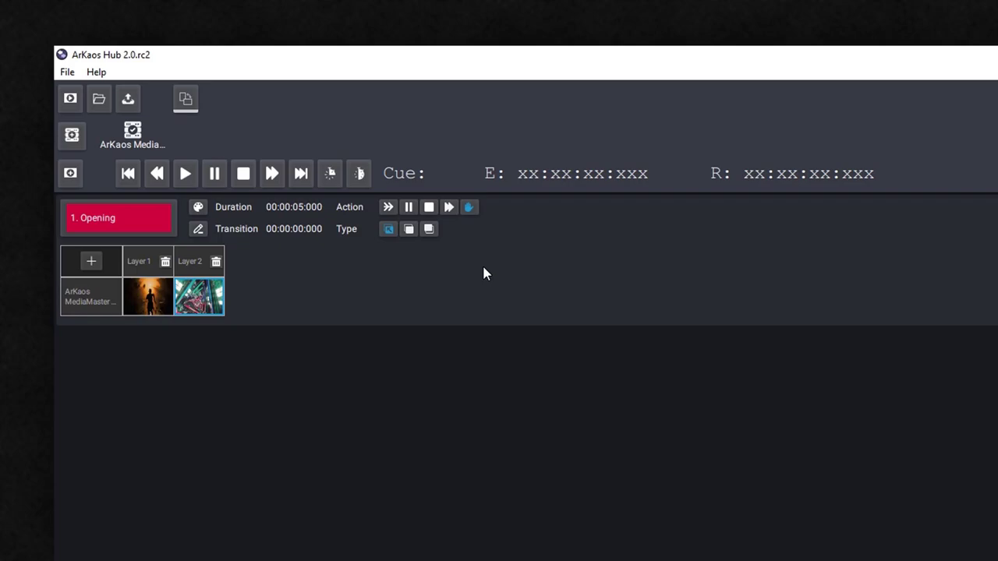
# - Set the Opening cue's transition time to 2 seconds
pyautogui.click(296, 228)
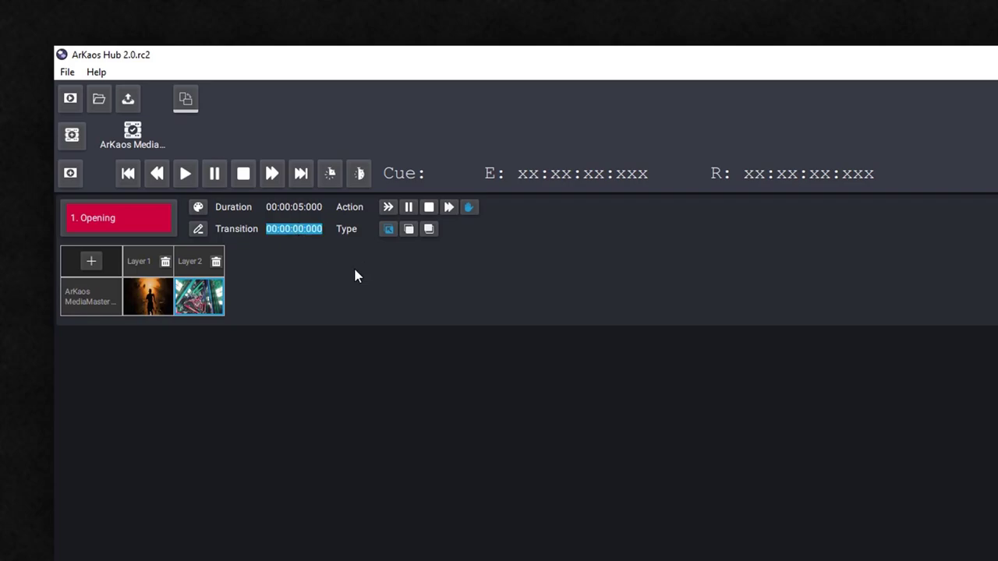
pyautogui.write('2')
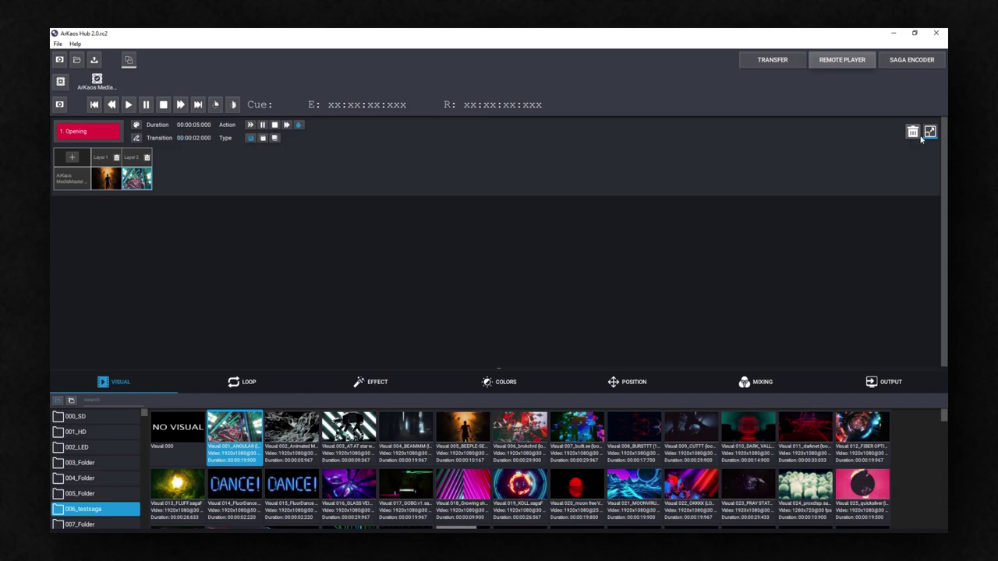
# - Collapse and expand the Opening cue's layer details in the cue list
pyautogui.click(912, 133)
pyautogui.click(931, 133)
pyautogui.click(930, 133)
pyautogui.click(930, 132)
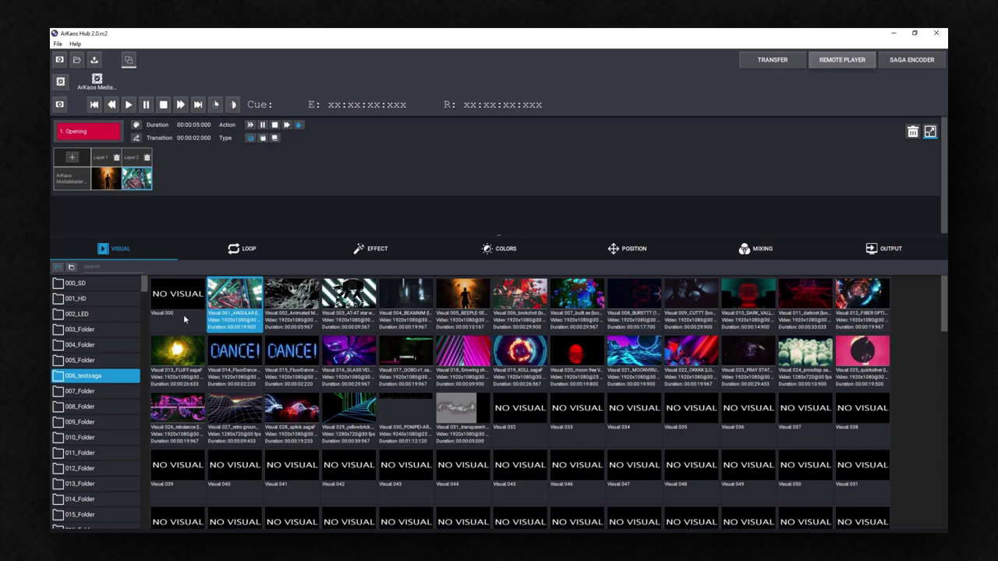
# - Limit the visual browser to slots containing files and return it to showing the empty slots as well
pyautogui.click(71, 268)
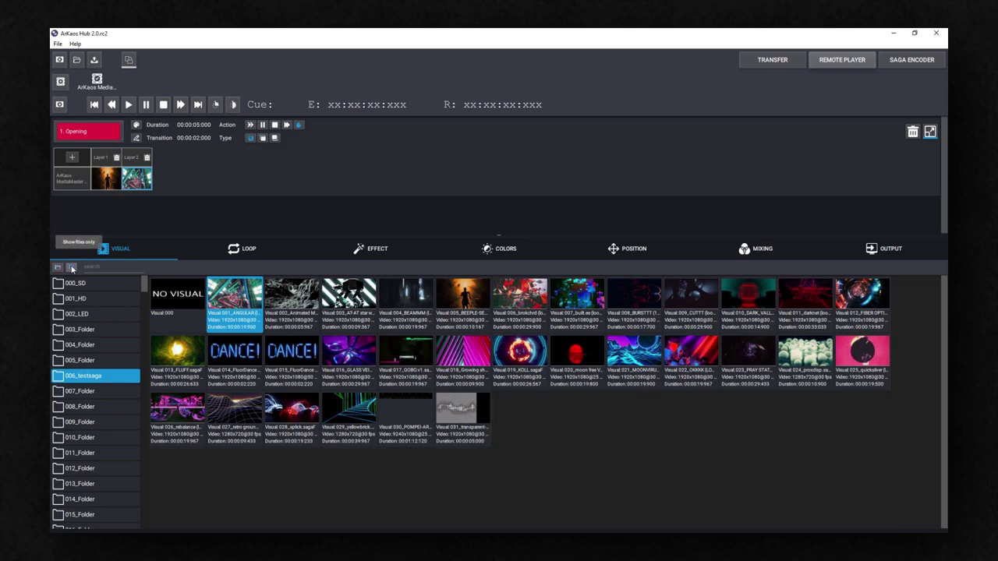
pyautogui.click(57, 269)
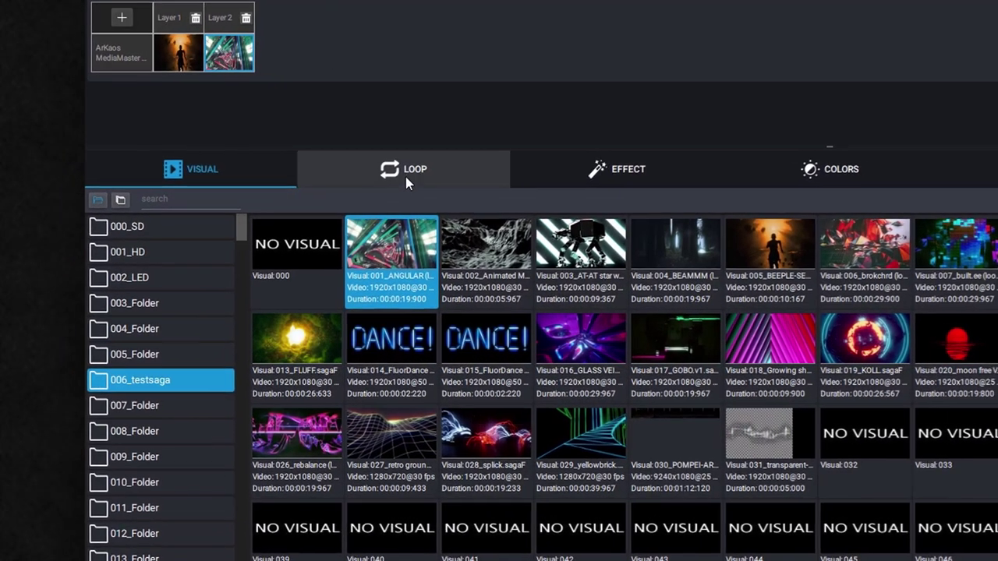
# - Review the available loop modes for Layer 2's visual and keep the mode set to Loop
pyautogui.click(406, 178)
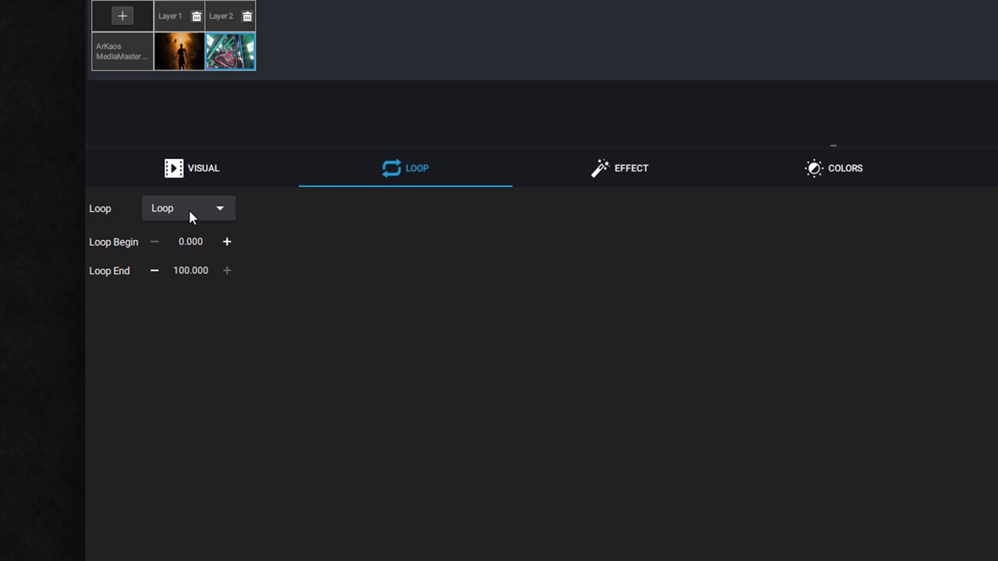
pyautogui.click(218, 209)
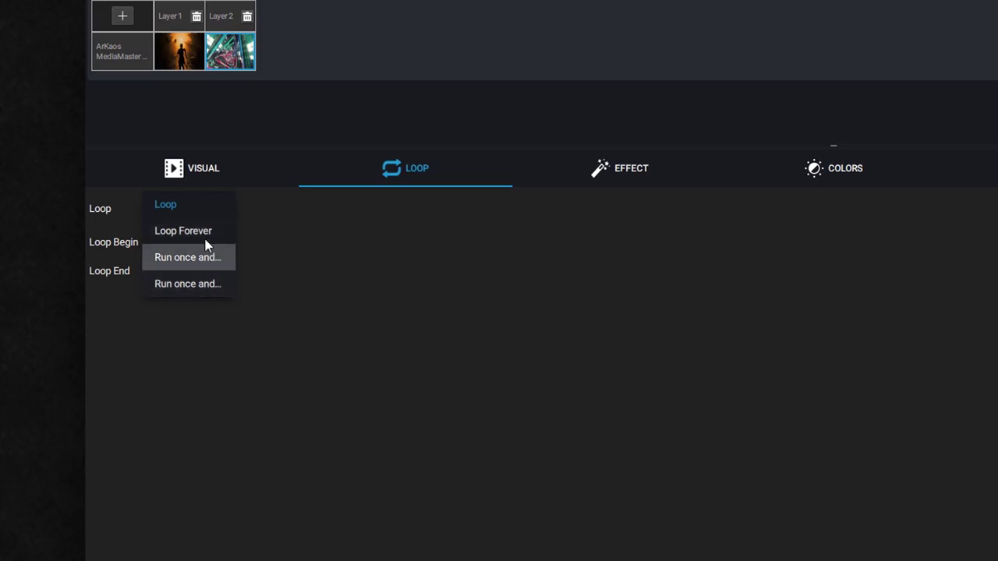
pyautogui.click(195, 207)
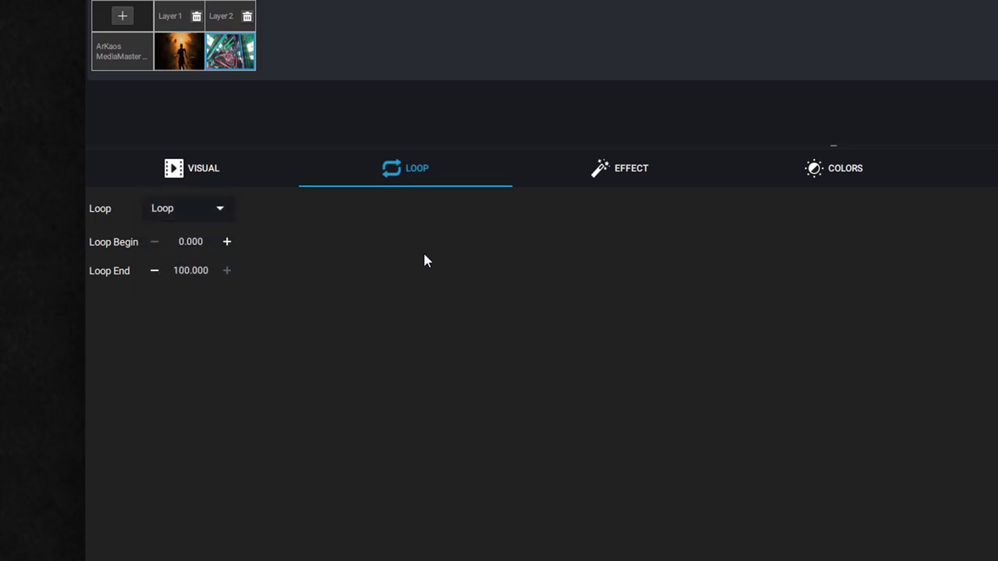
# - Try the Ascii Art, Bass Zoom, Beat Glow and Checker effects on Layer 2 and return it to No effect
pyautogui.click(634, 175)
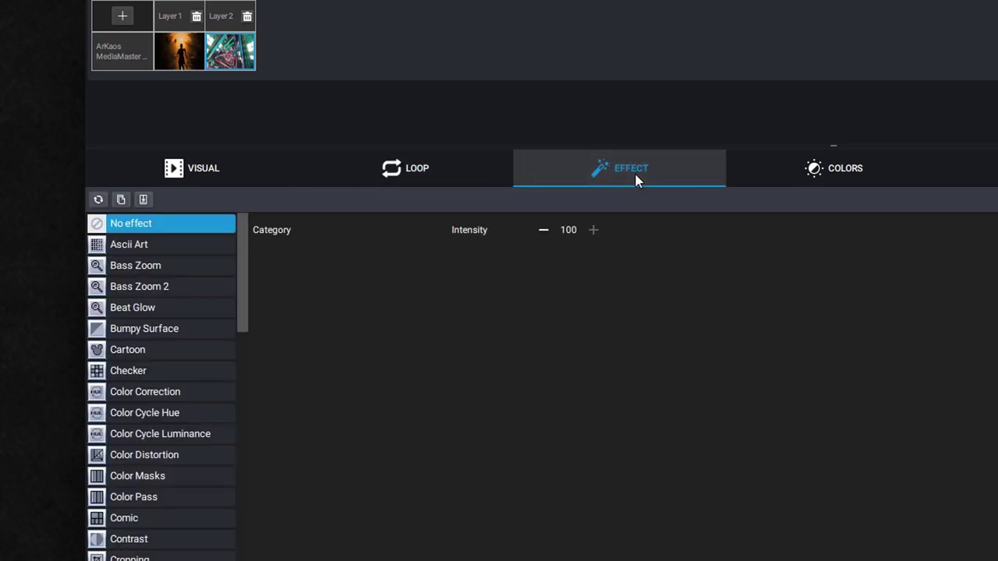
pyautogui.click(161, 247)
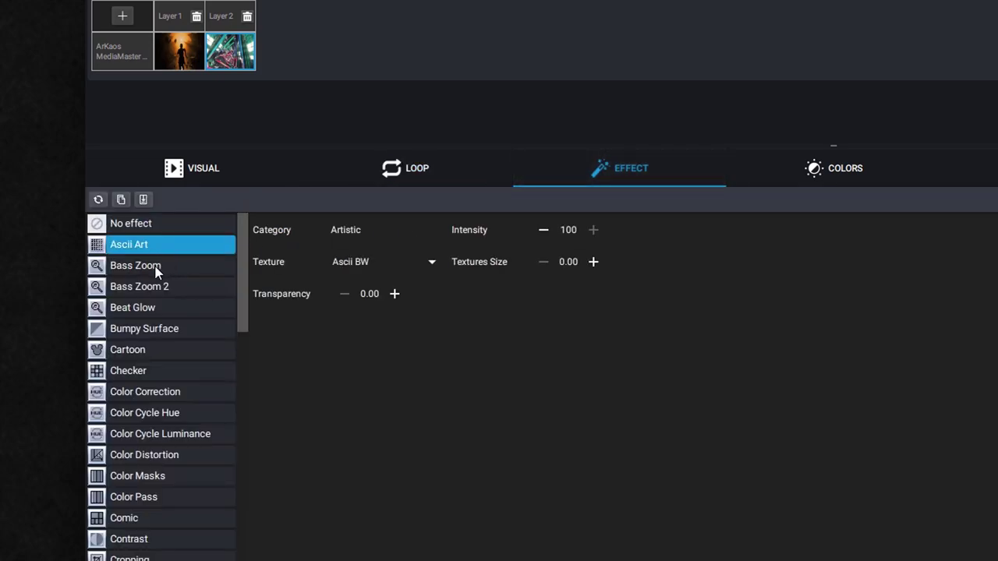
pyautogui.click(156, 269)
pyautogui.click(141, 312)
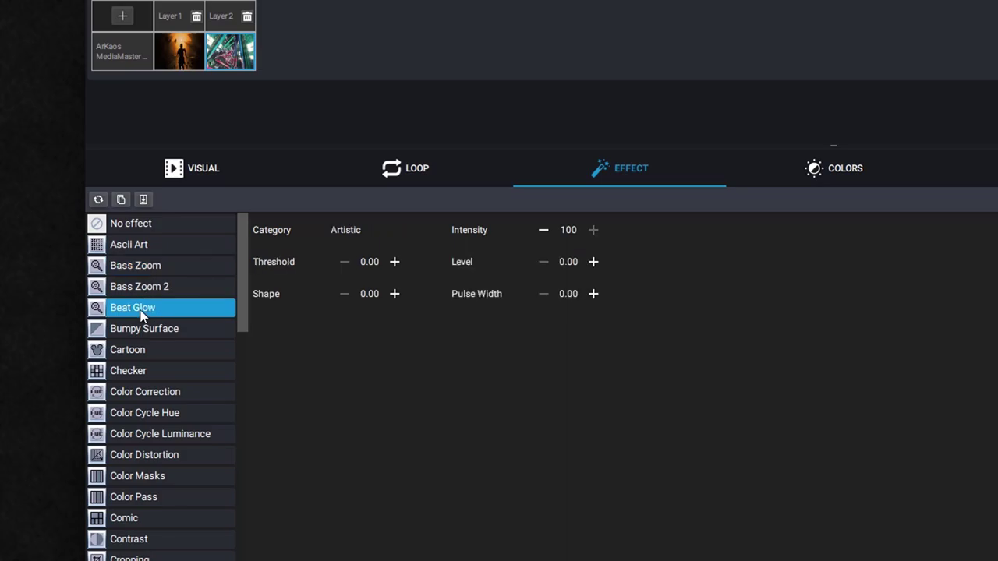
pyautogui.click(143, 377)
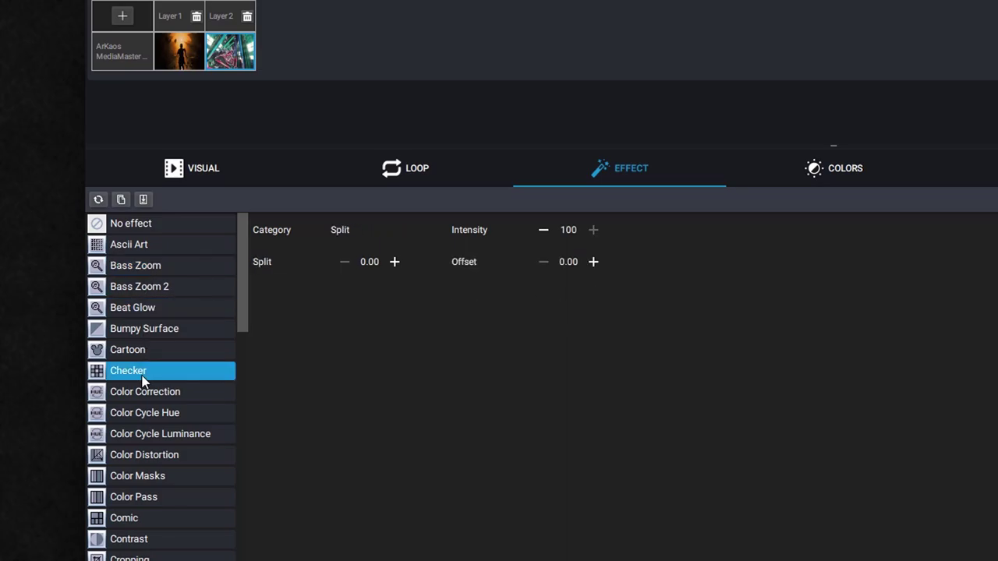
pyautogui.click(146, 224)
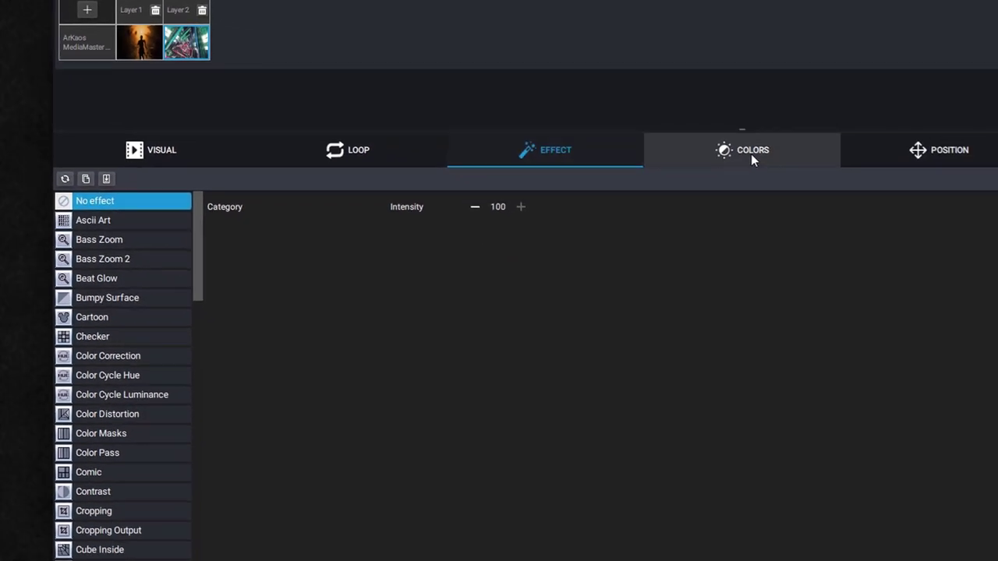
# - Try inverting all colors of Layer 2's visual and set Invert back to off
pyautogui.click(811, 171)
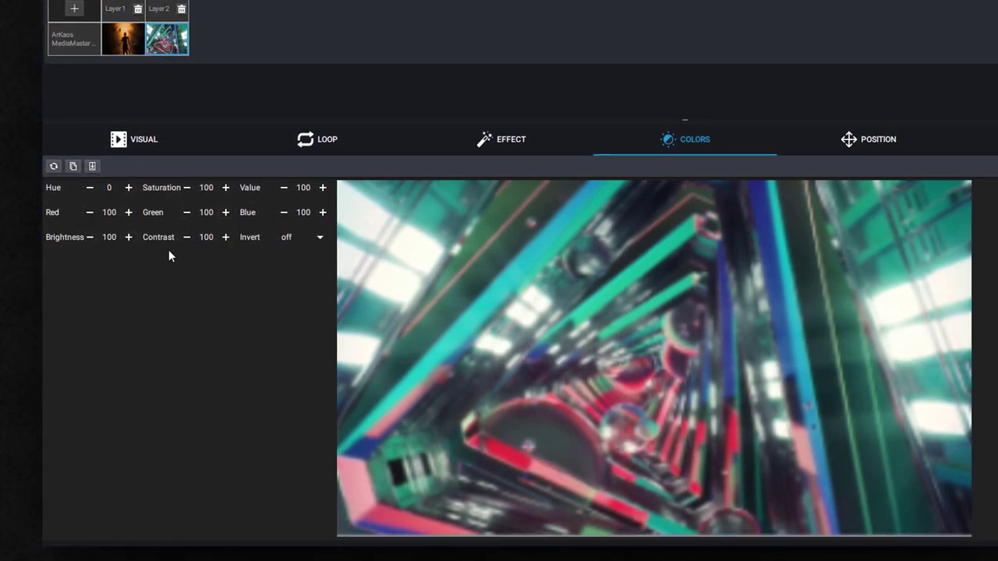
pyautogui.click(320, 237)
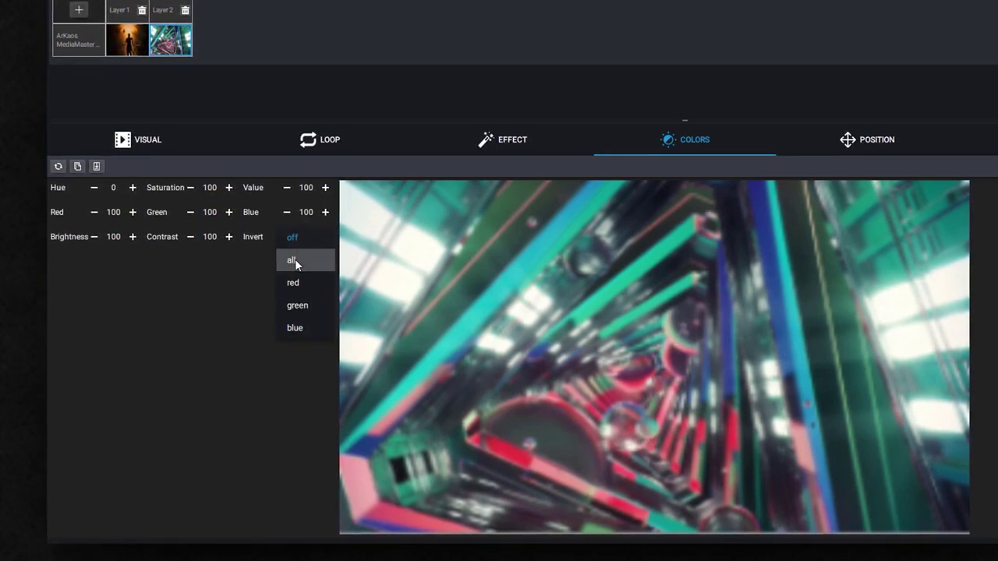
pyautogui.click(294, 260)
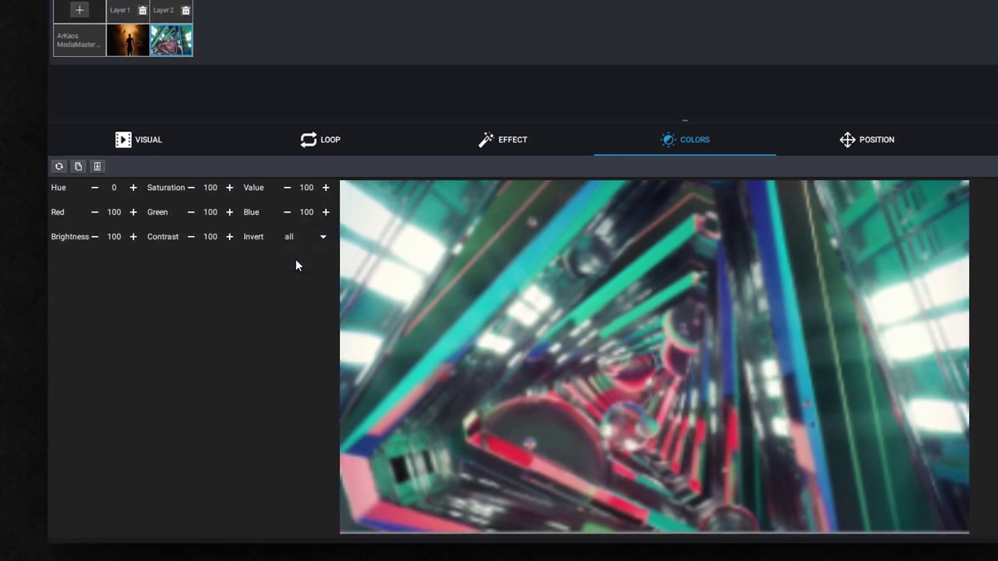
pyautogui.press('Up')
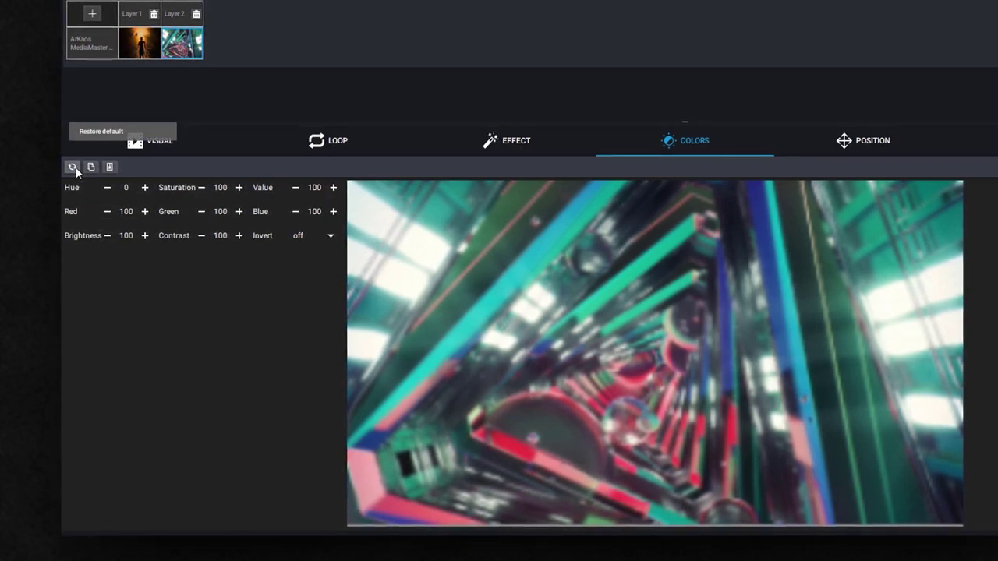
# - Try moving Layer 2's visual to about X 30, Y 48 and restore its default position
pyautogui.click(850, 142)
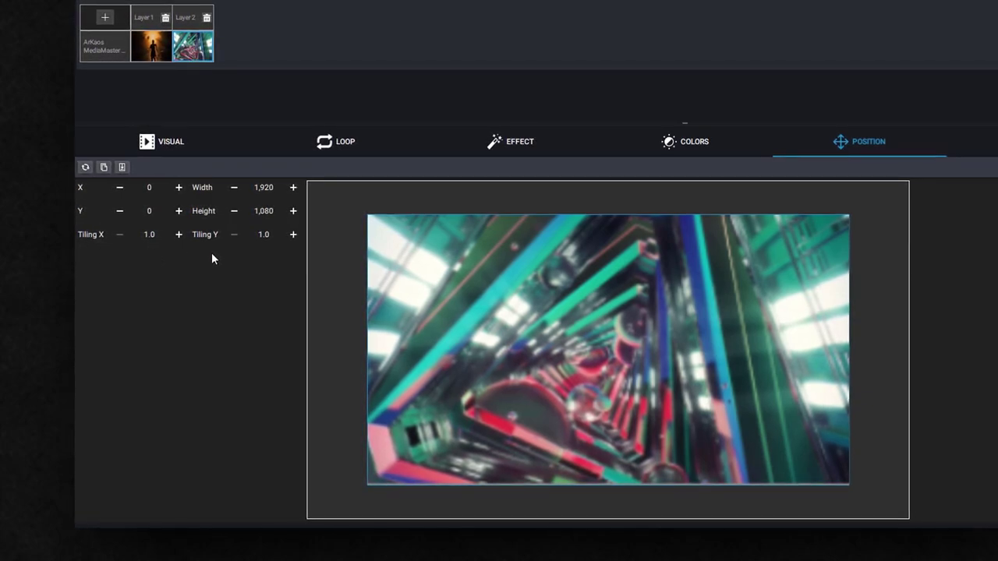
pyautogui.moveTo(522, 361); pyautogui.dragTo(555, 352)
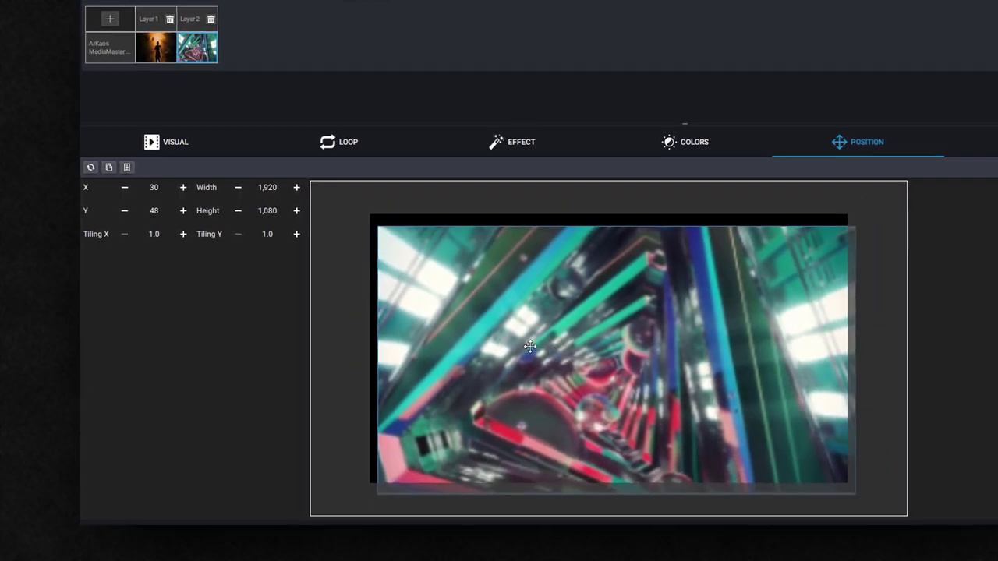
pyautogui.click(93, 167)
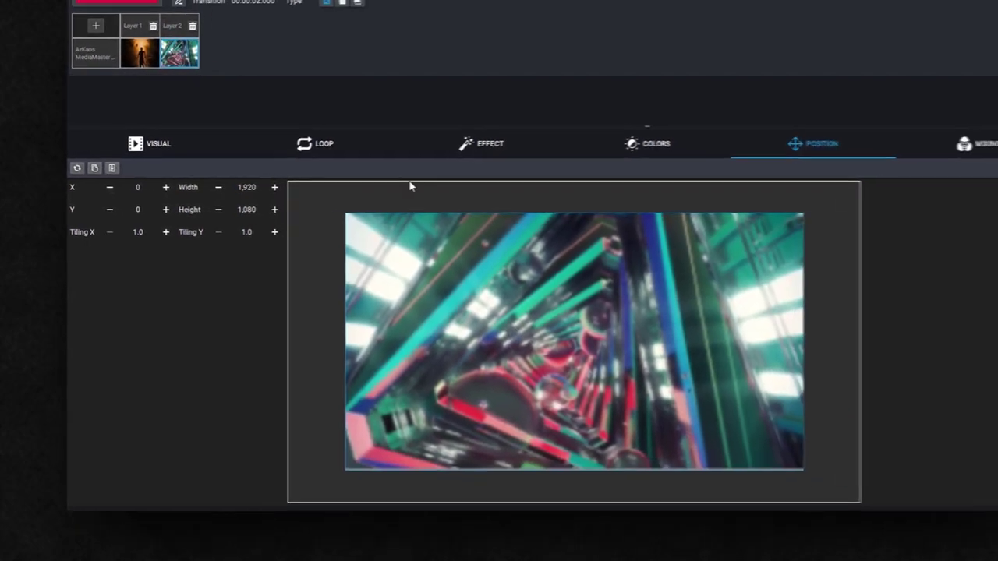
# - Review the mixing modes for Layer 2 and keep the mixing set to Replace
pyautogui.click(891, 146)
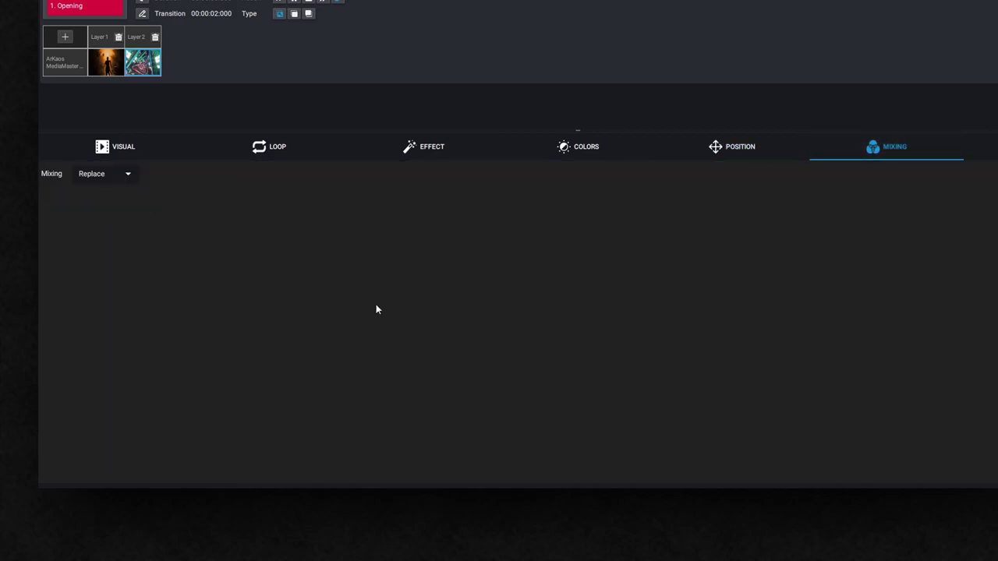
pyautogui.click(131, 175)
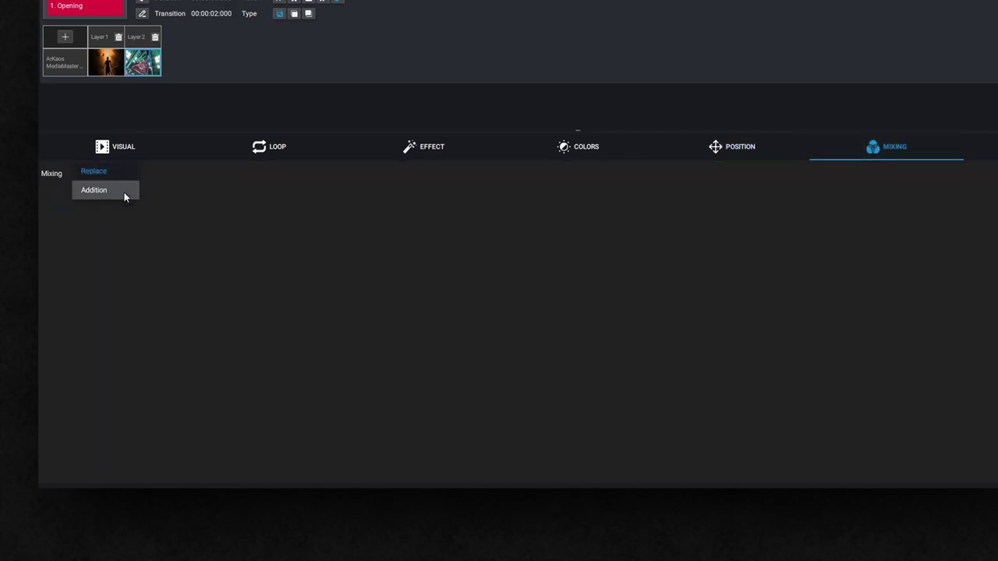
pyautogui.click(114, 176)
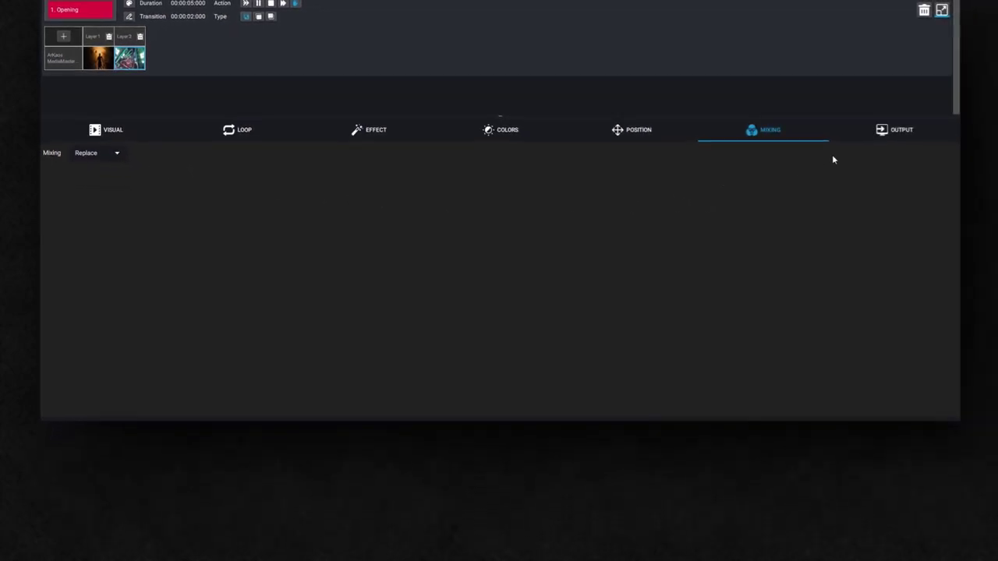
# - Review the stage and screen outputs available for Layer 2 and keep it assigned to All Outputs
pyautogui.click(838, 132)
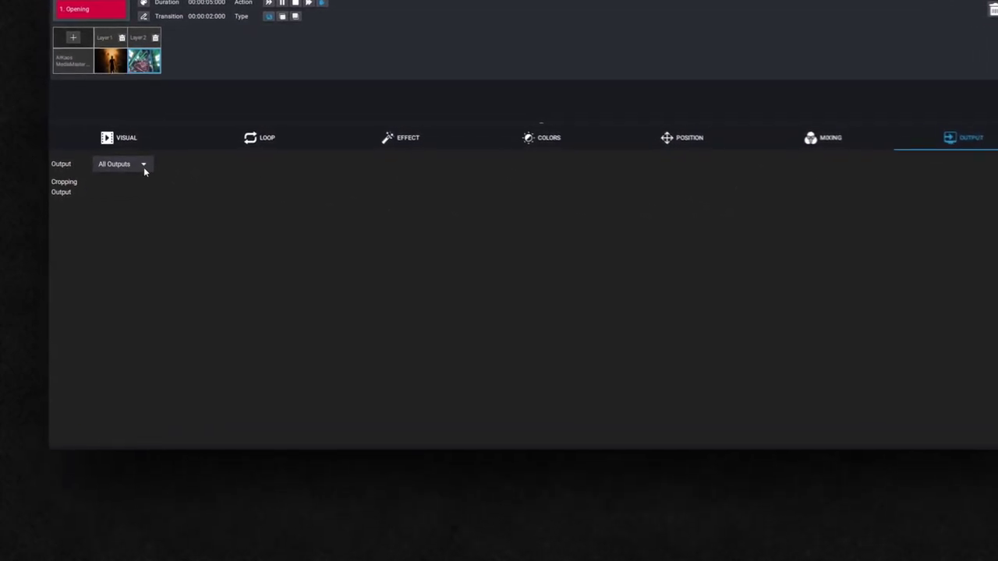
pyautogui.click(128, 153)
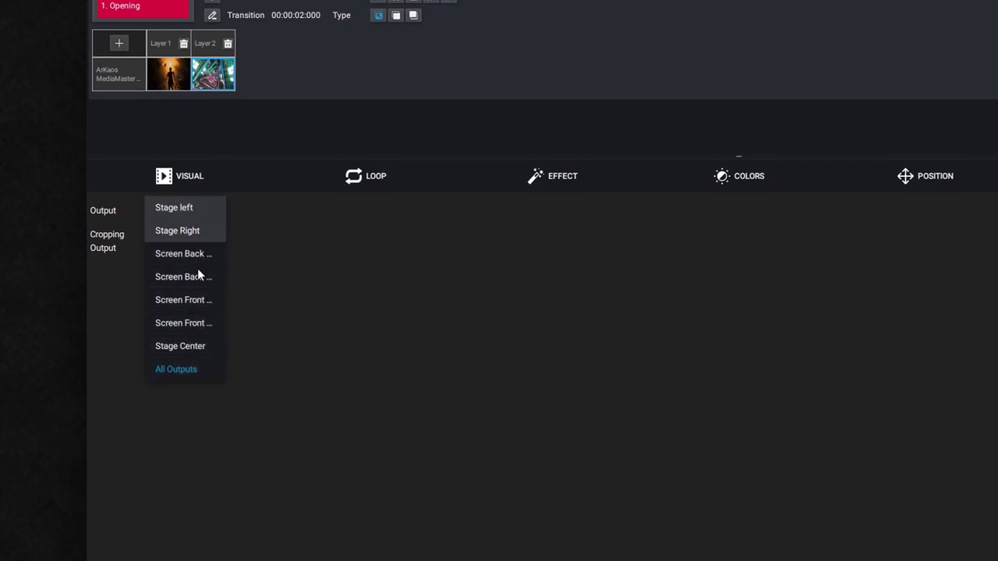
pyautogui.click(192, 367)
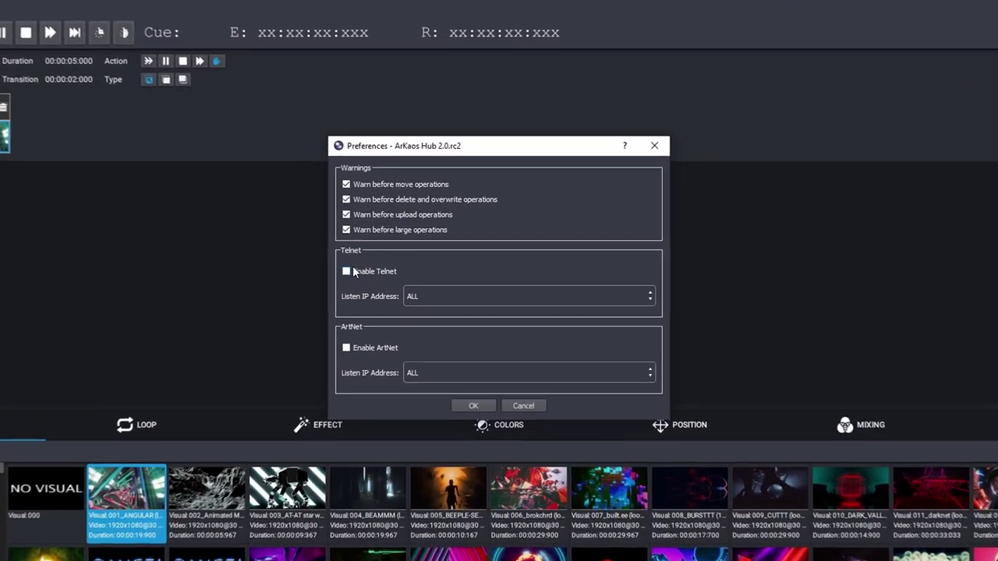
# - Examine the Telnet and ArtNet options and their listen IP addresses in the preferences, keeping both disabled and set to ALL
pyautogui.click(377, 272)
pyautogui.click(477, 303)
pyautogui.click(476, 303)
pyautogui.click(319, 271)
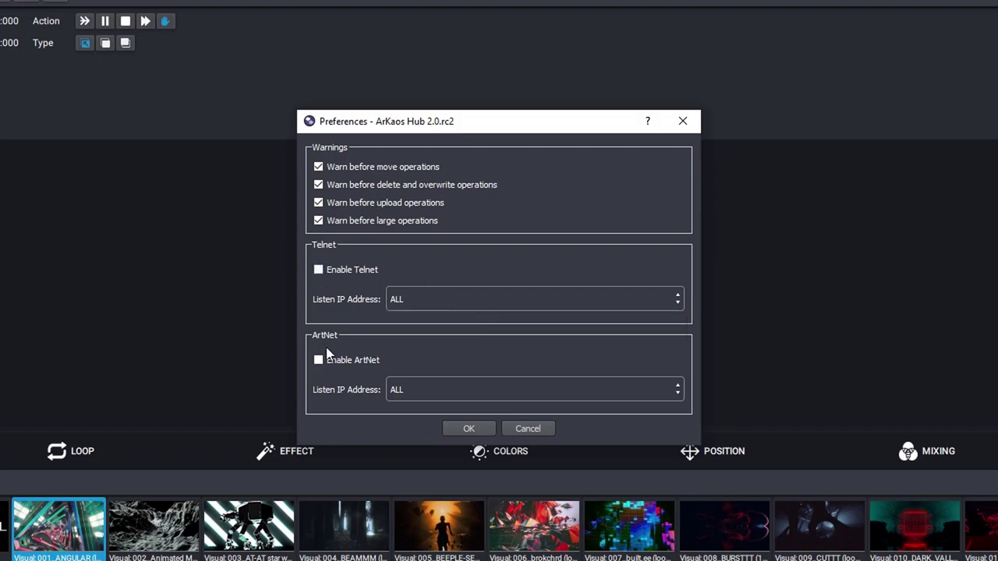
pyautogui.click(475, 393)
pyautogui.click(476, 393)
pyautogui.click(476, 428)
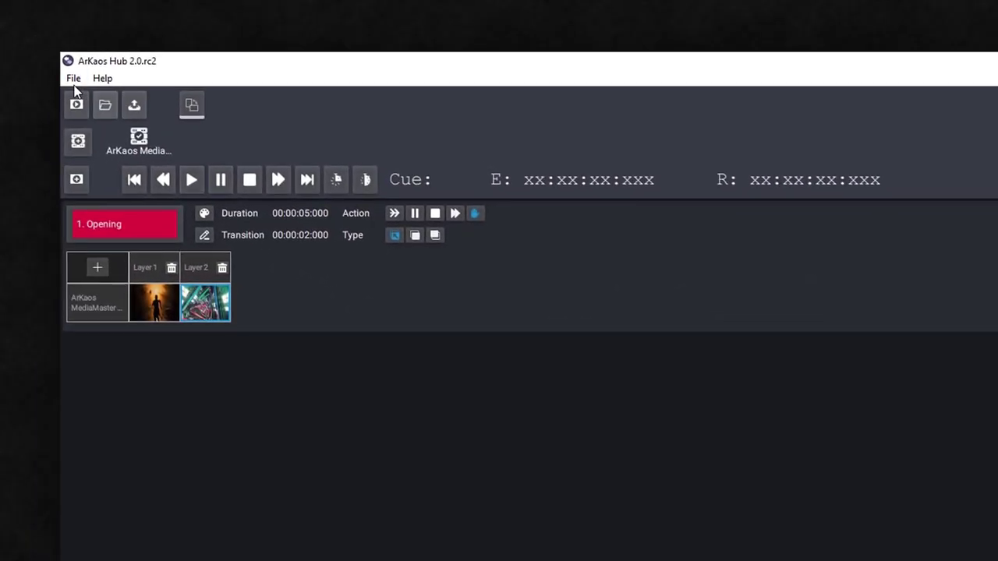
# - Open the control mapping and try activating ArtNet control for Controller [Next]
pyautogui.click(0, 27)
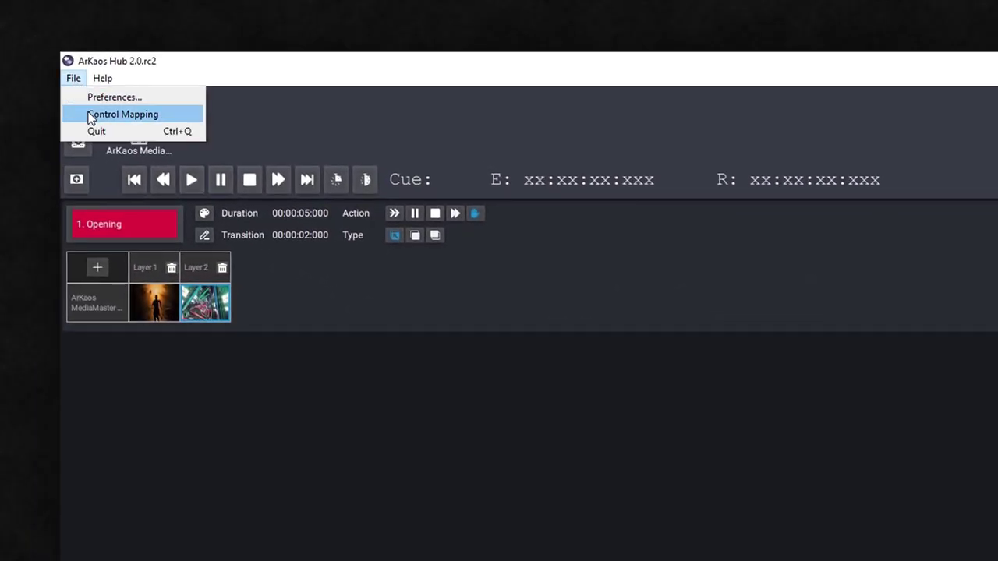
pyautogui.click(88, 117)
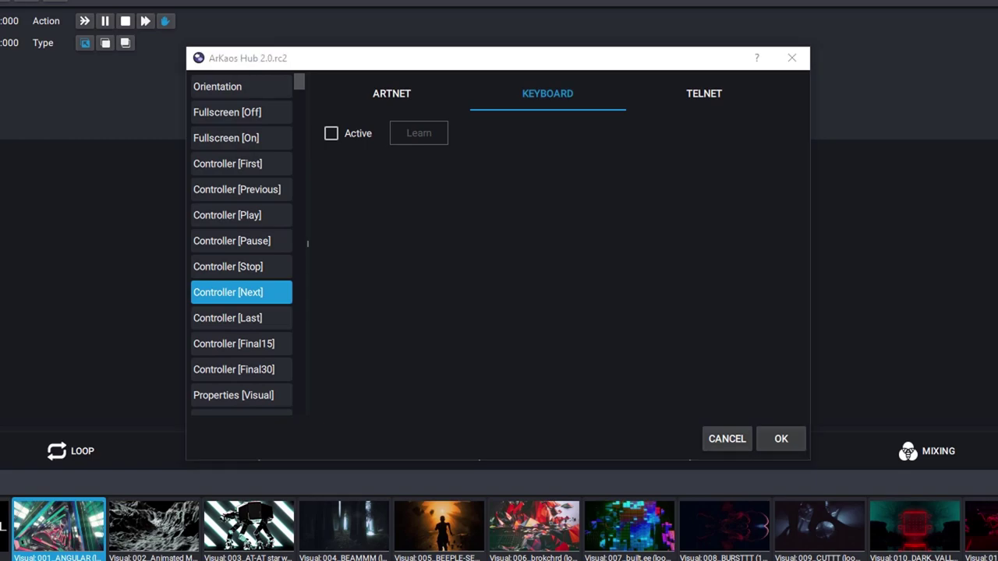
pyautogui.click(414, 96)
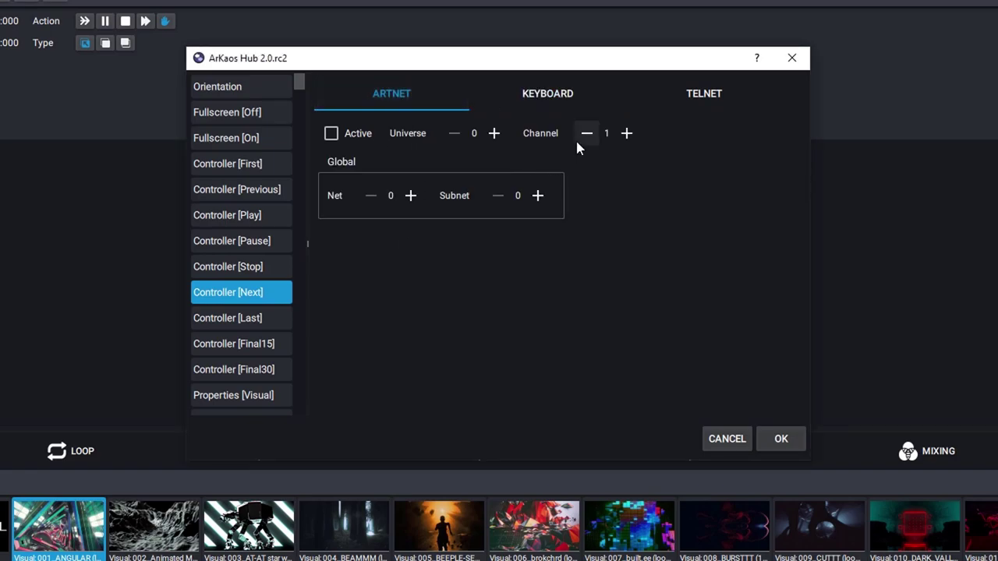
pyautogui.click(332, 134)
# - Check the keyboard mapping and Telnet command for Controller [First] and close the control mapping without saving
pyautogui.click(538, 103)
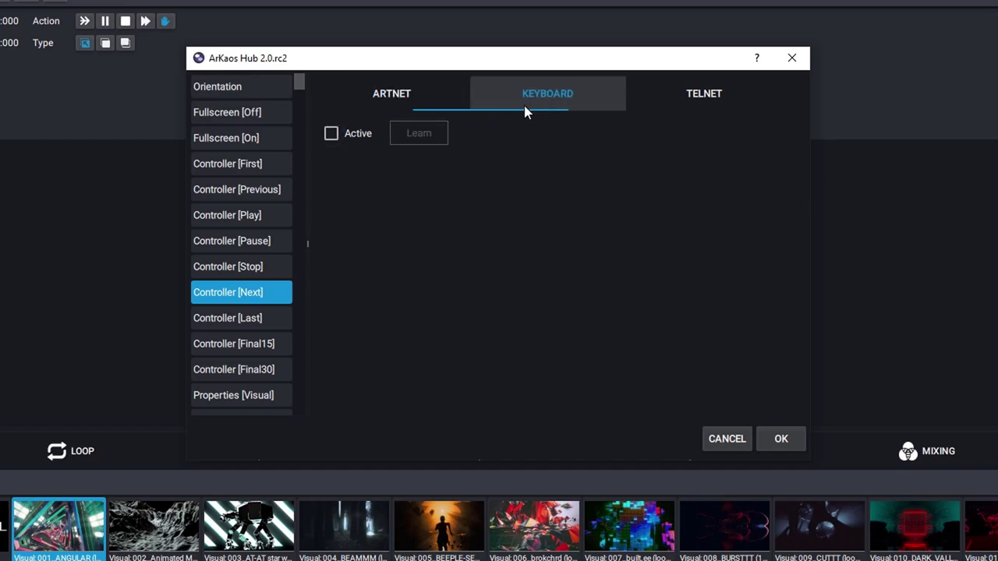
pyautogui.click(224, 167)
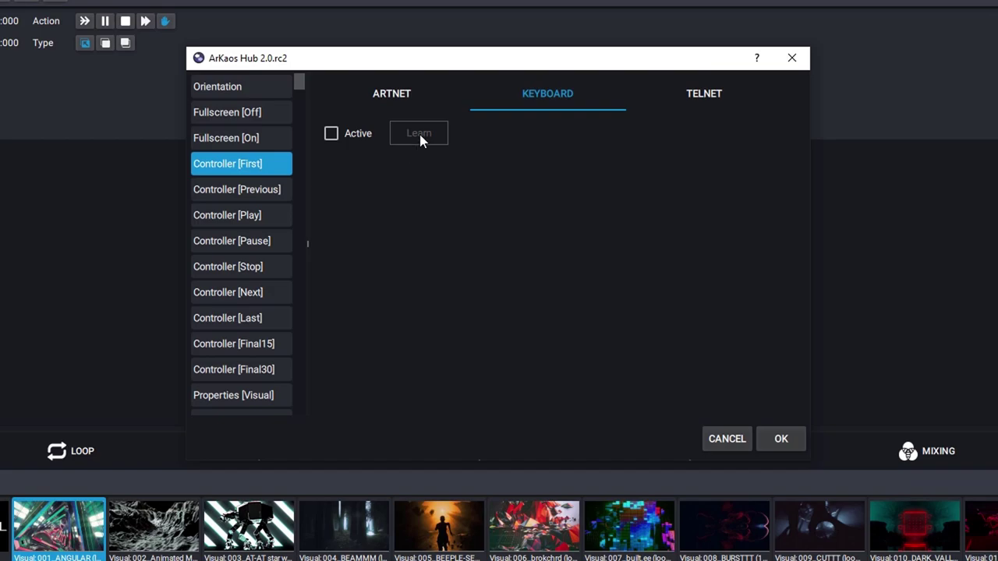
pyautogui.press('f')
pyautogui.click(686, 101)
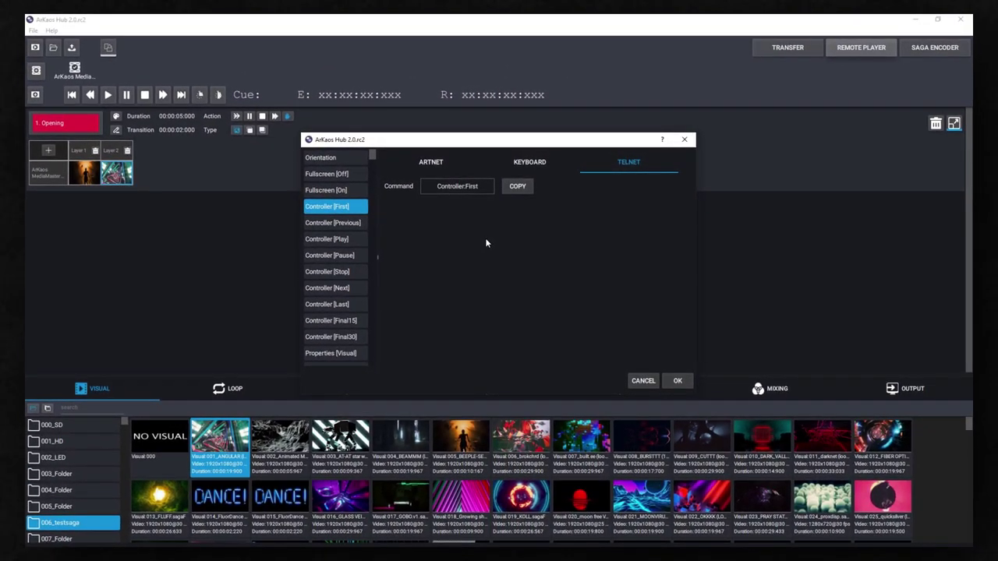
pyautogui.press('Escape')
# - Export the player list to the Documents folder under the name Tutorial
pyautogui.click(73, 48)
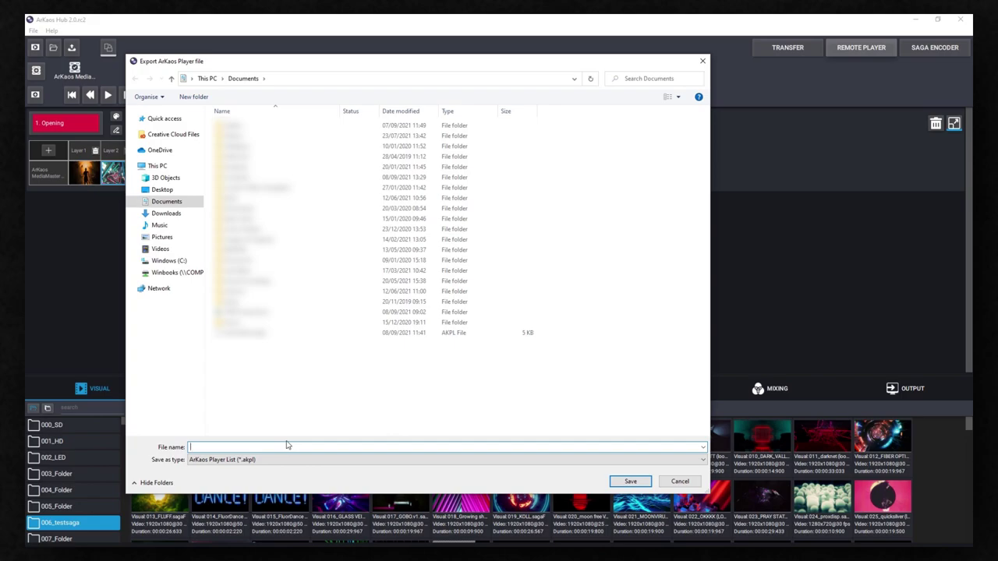
pyautogui.write('Tutorial')
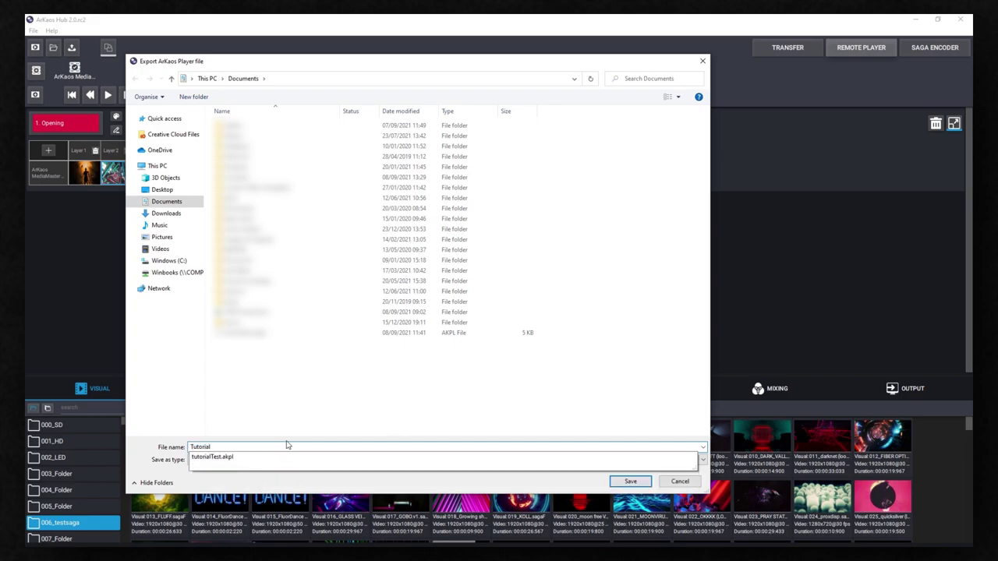
pyautogui.press('Return')
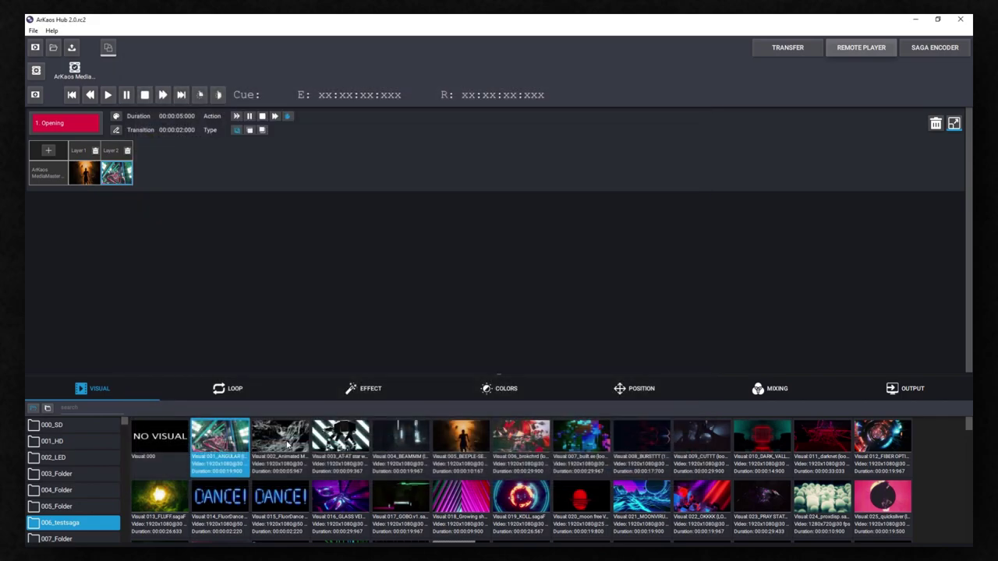
# - Import the player list Tutorial.akpl from the Documents folder
pyautogui.click(53, 48)
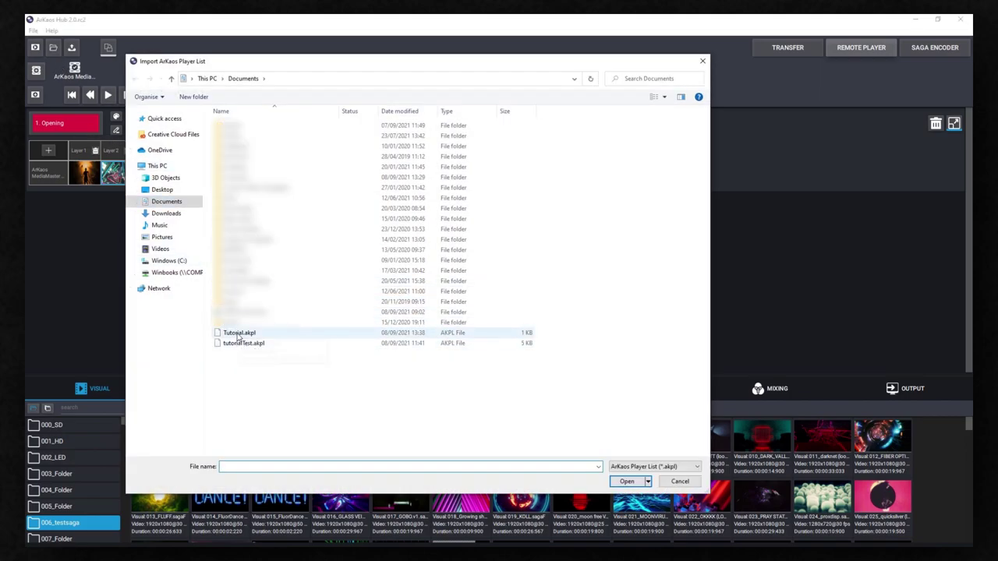
pyautogui.click(238, 333)
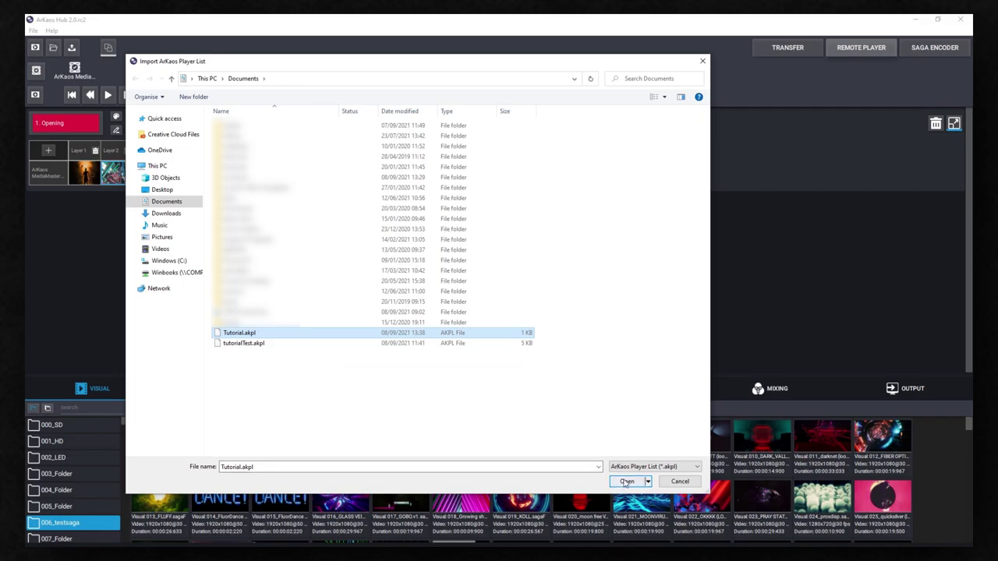
pyautogui.click(624, 481)
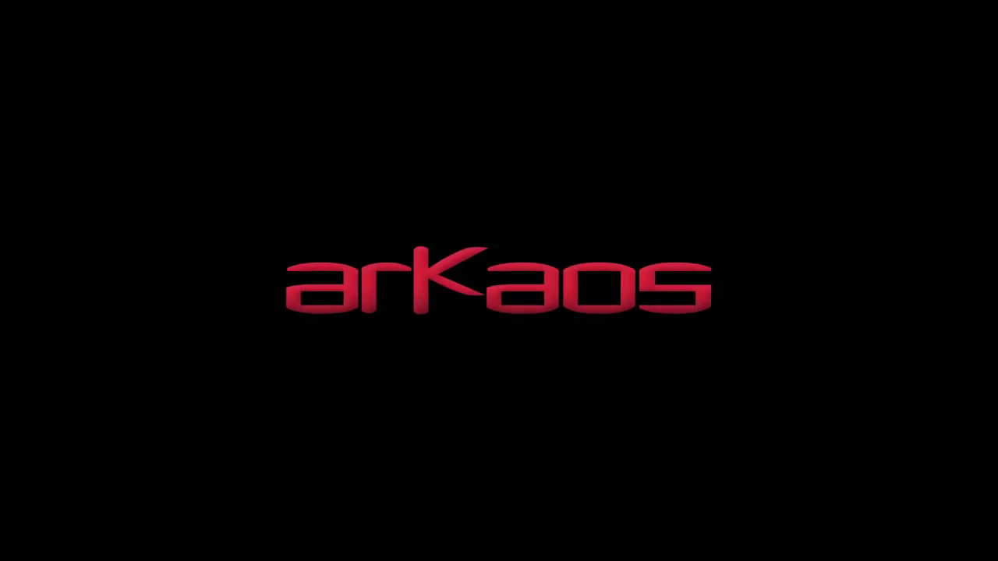